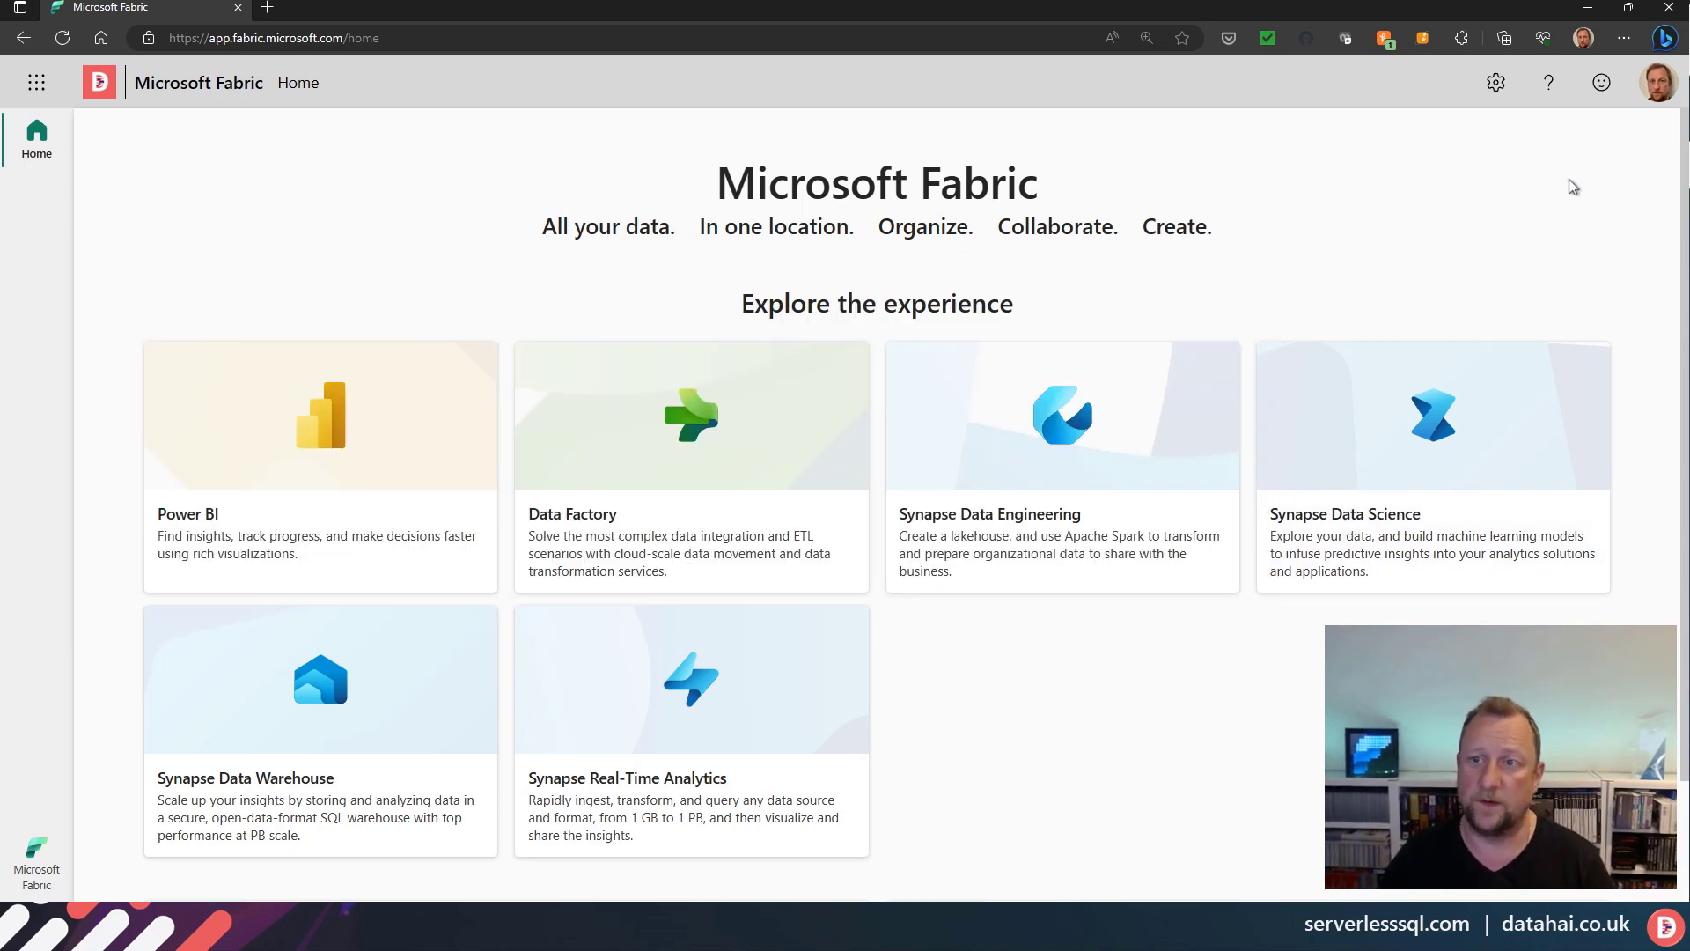
# - Open the Admin portal's Domains (preview) page, which lists the Marketing, Sales and Finance domains
pyautogui.click(1495, 82)
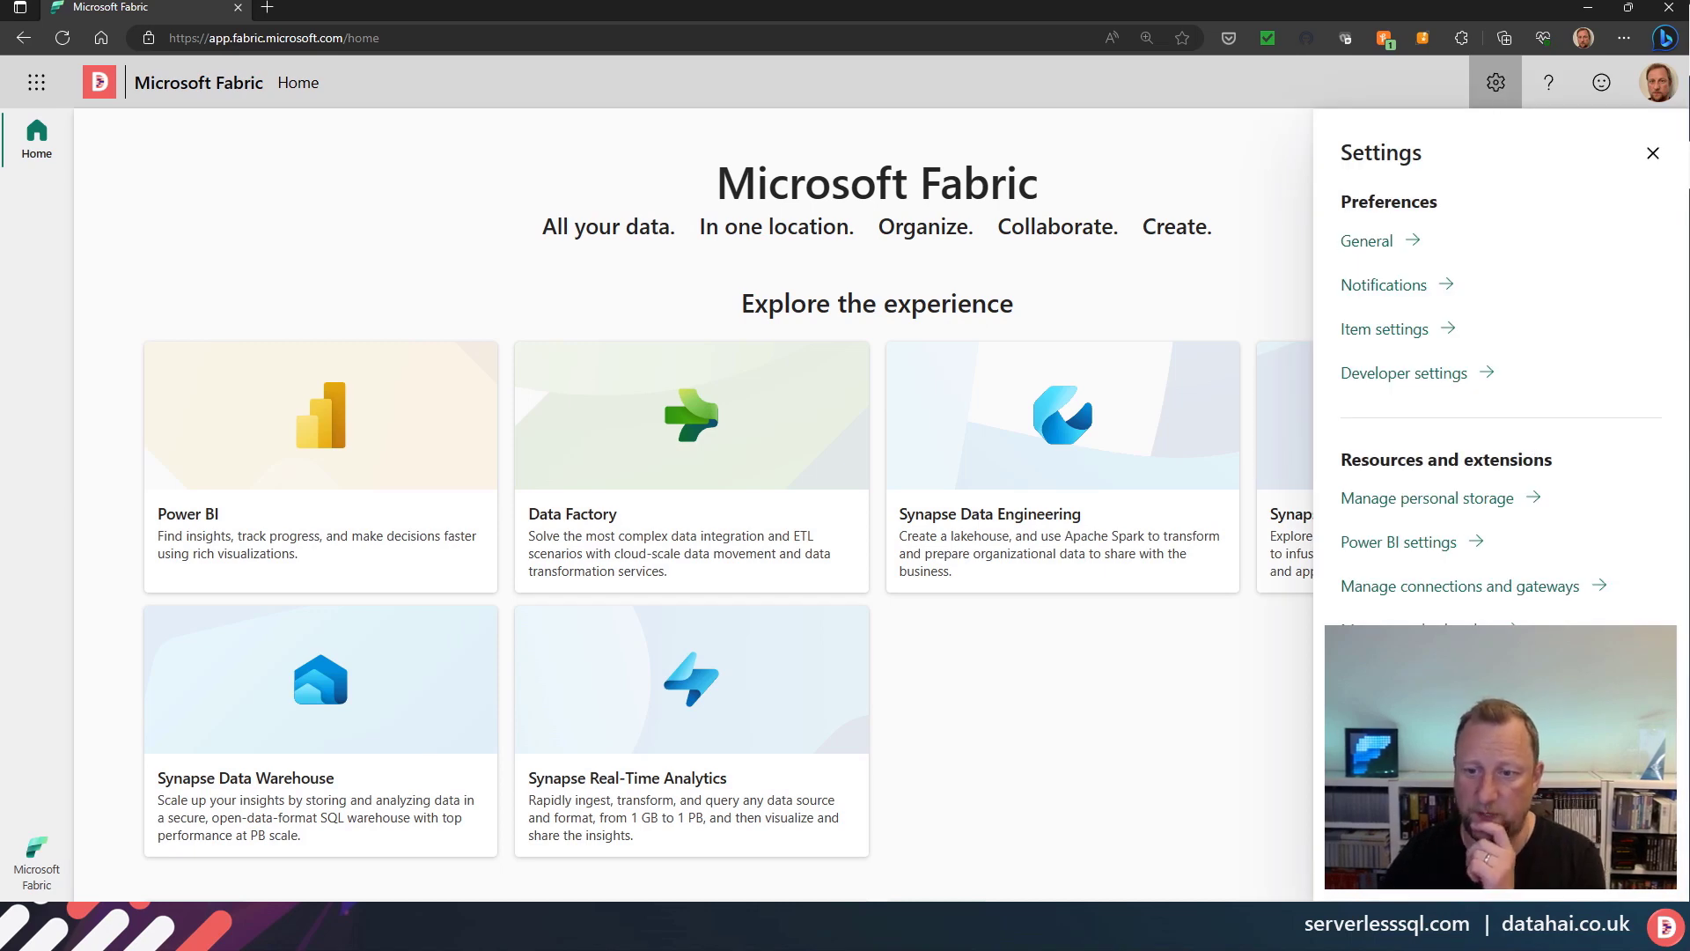
pyautogui.click(1373, 797)
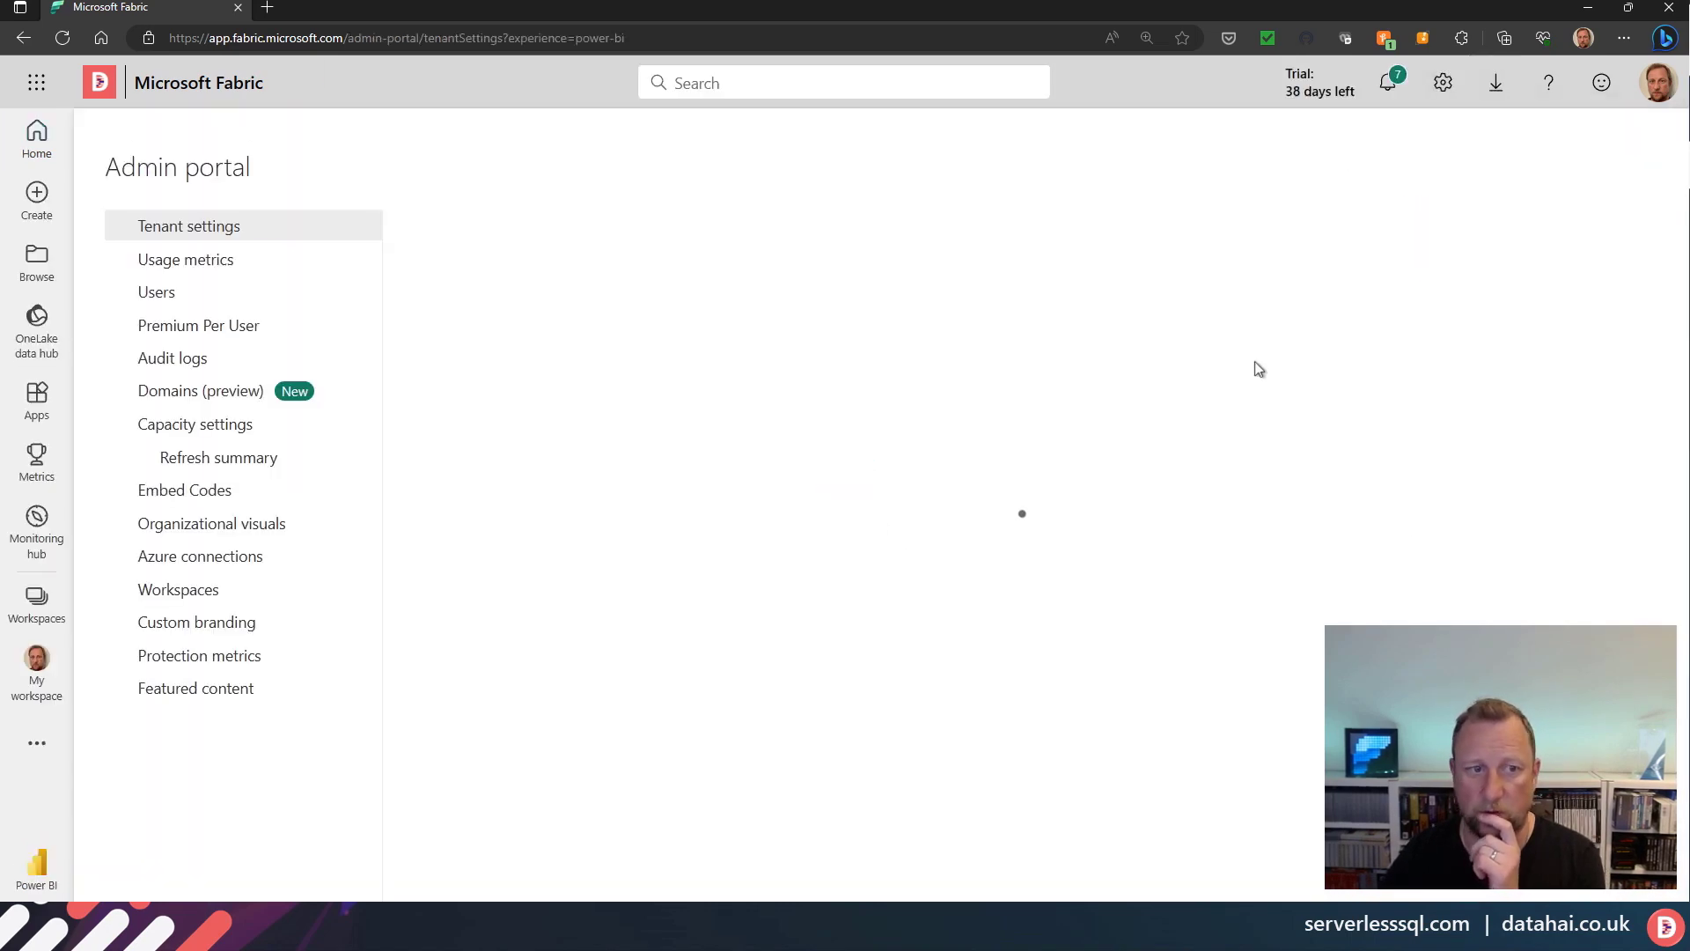
pyautogui.click(225, 394)
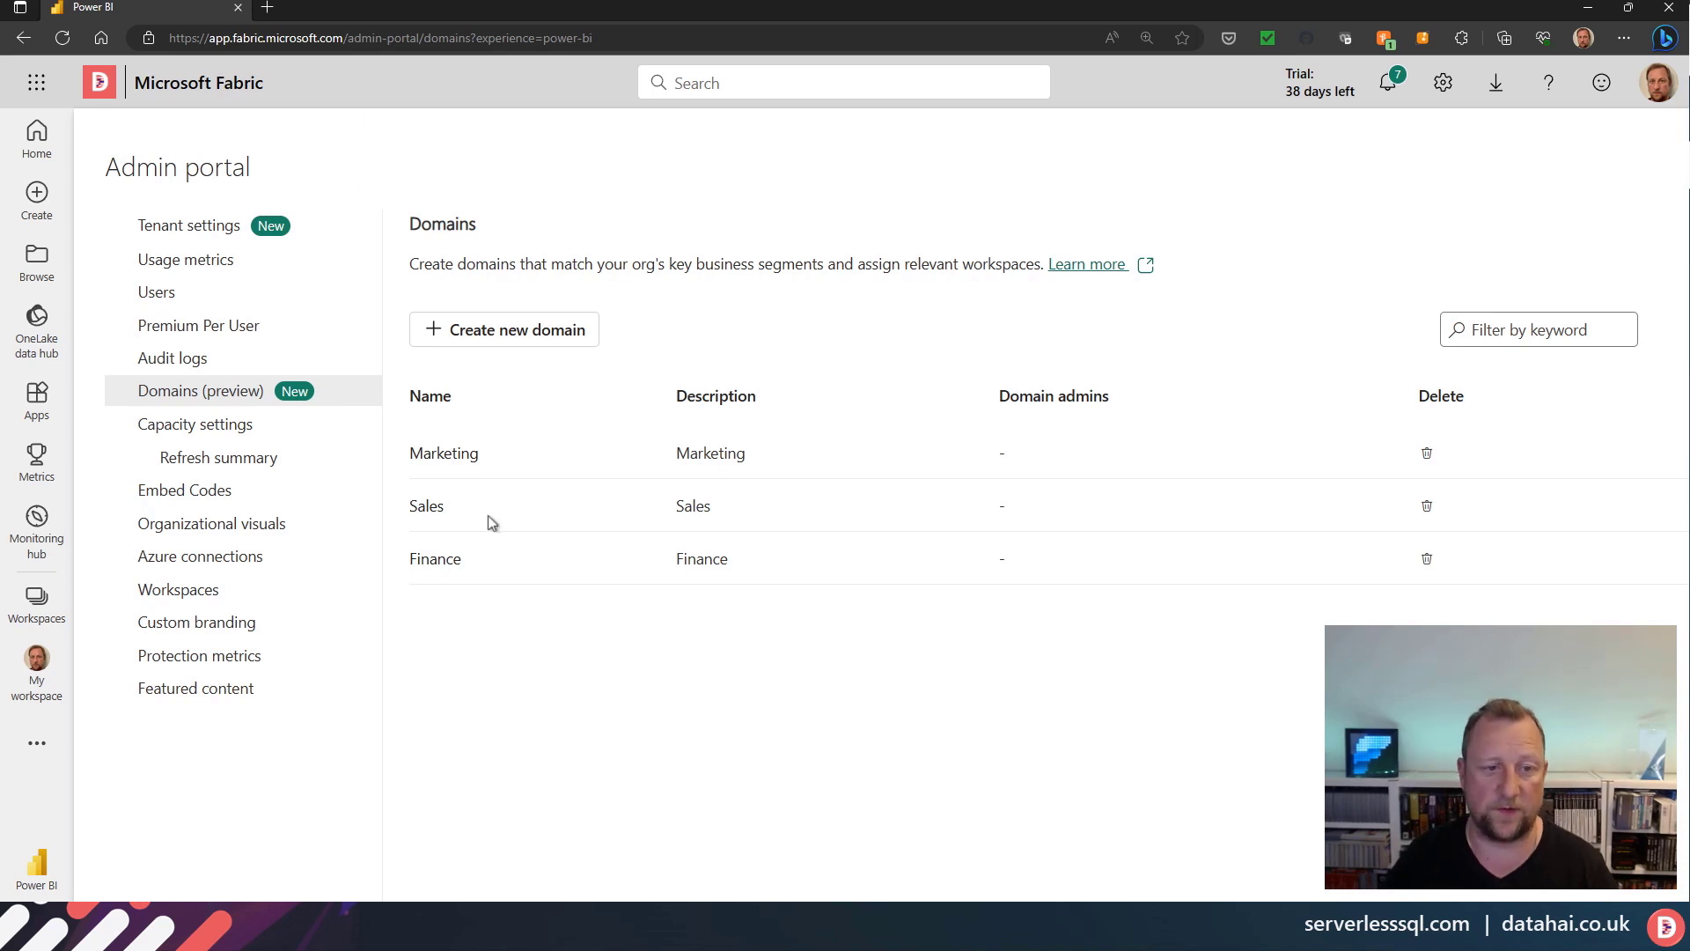
# - Open the Marketing domain's name, image and workspace sections, showing Marketing (Dev), Marketing (UAT) and Marketing
pyautogui.click(455, 455)
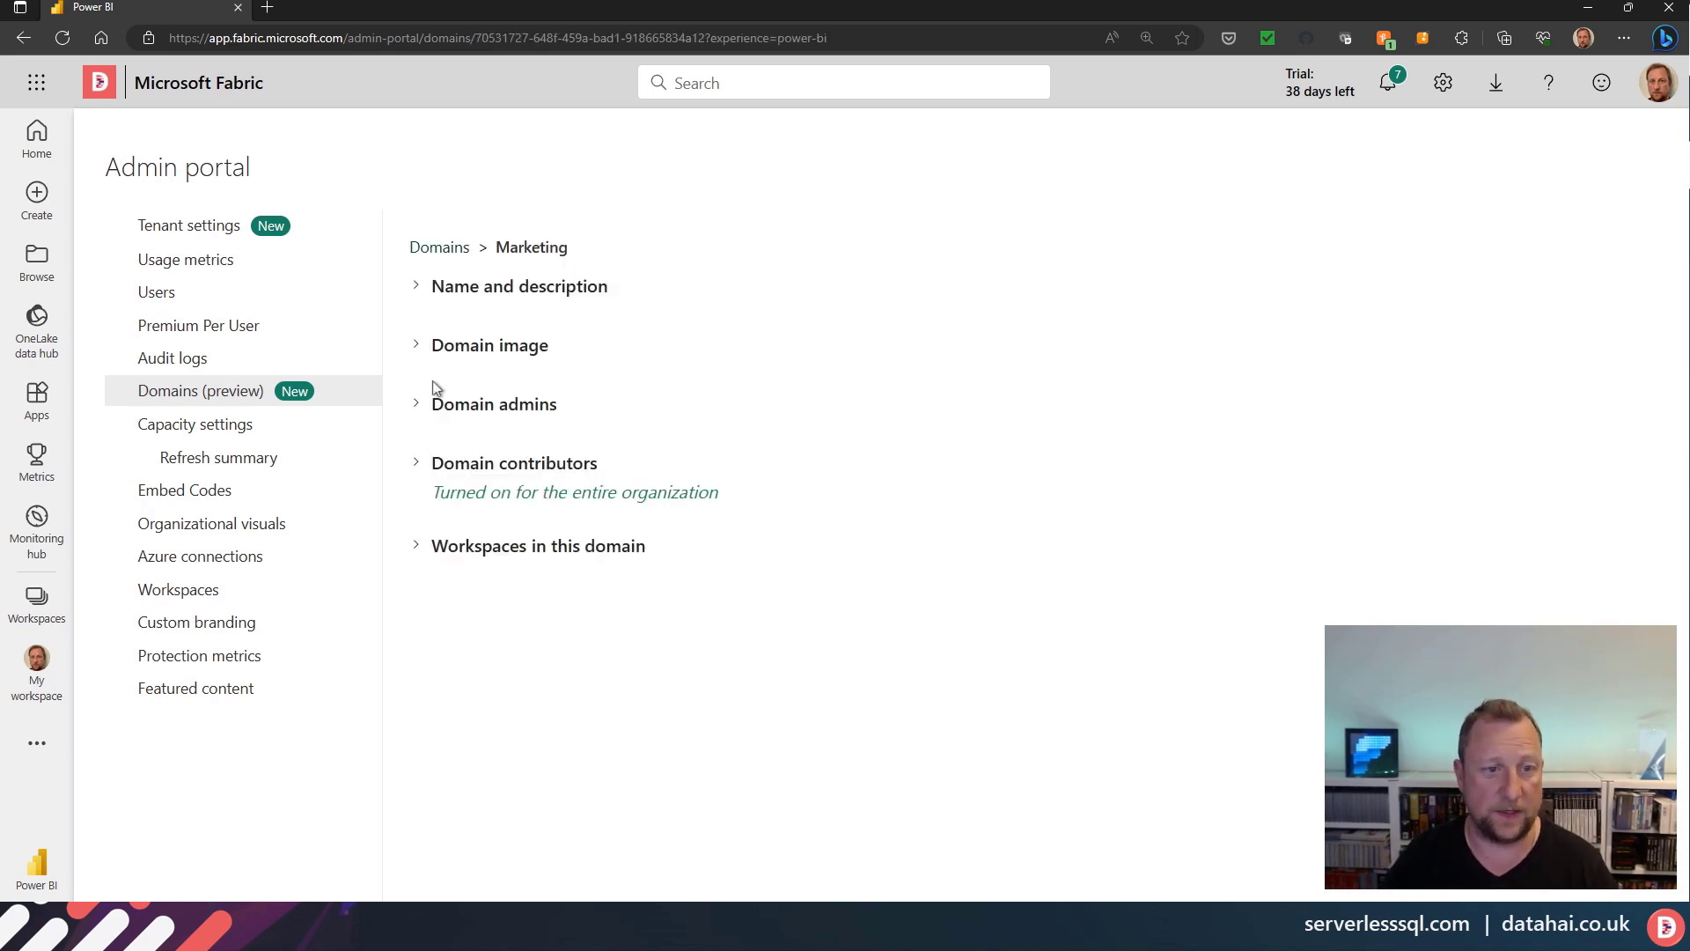
pyautogui.click(416, 287)
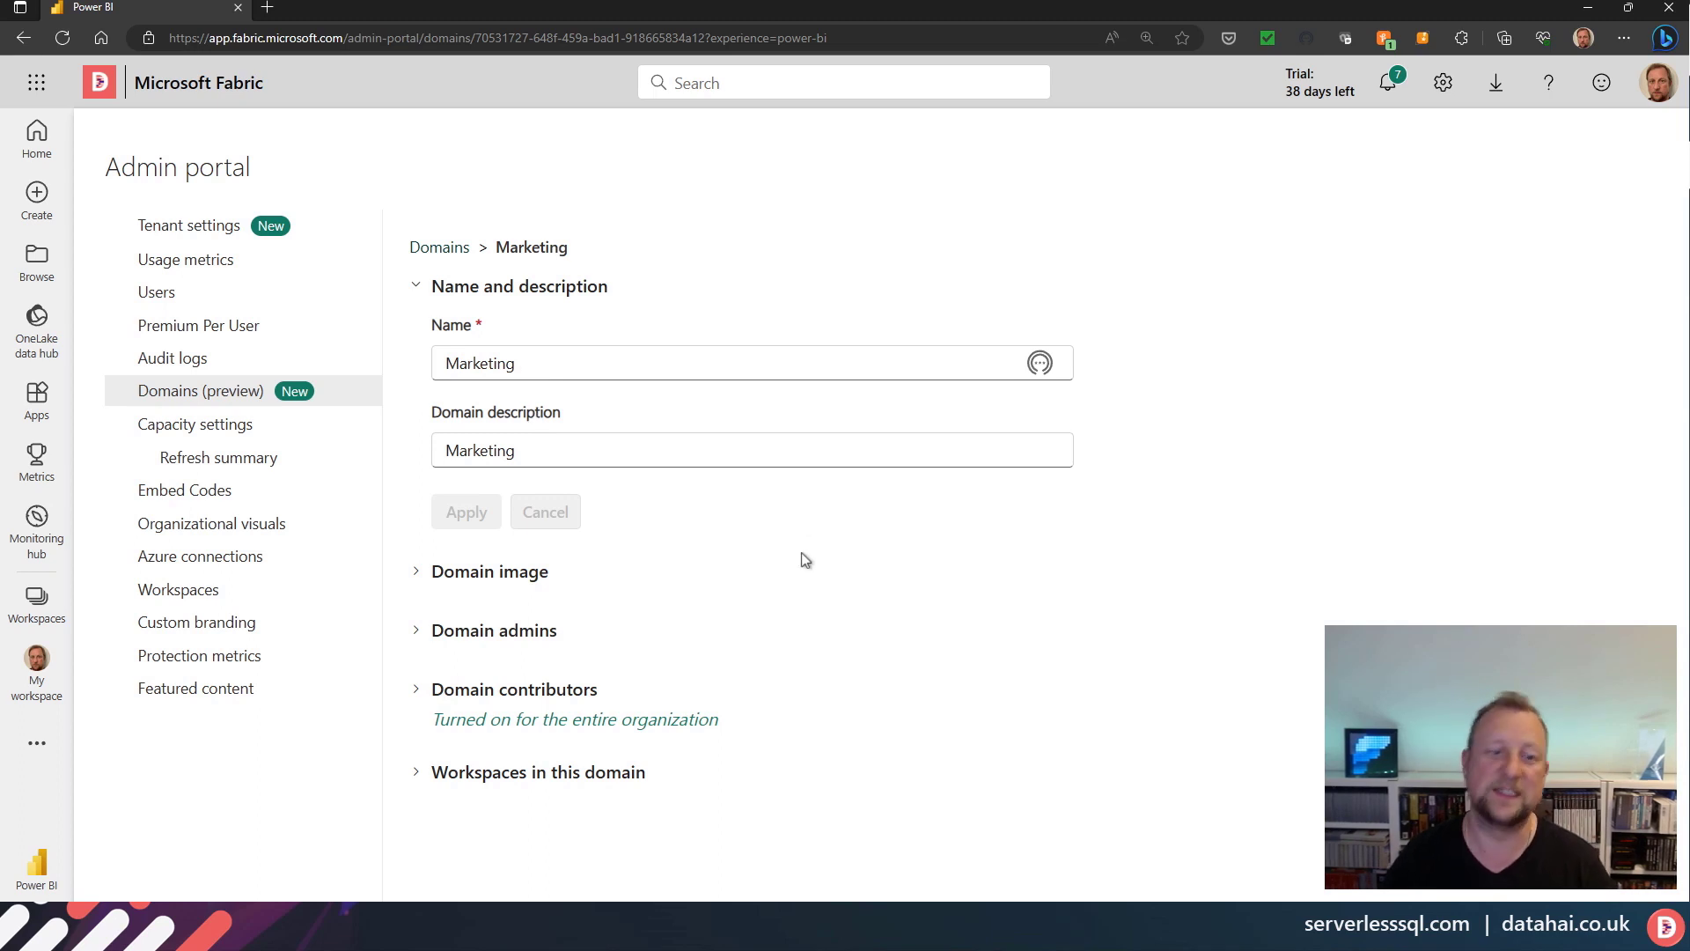
pyautogui.click(419, 574)
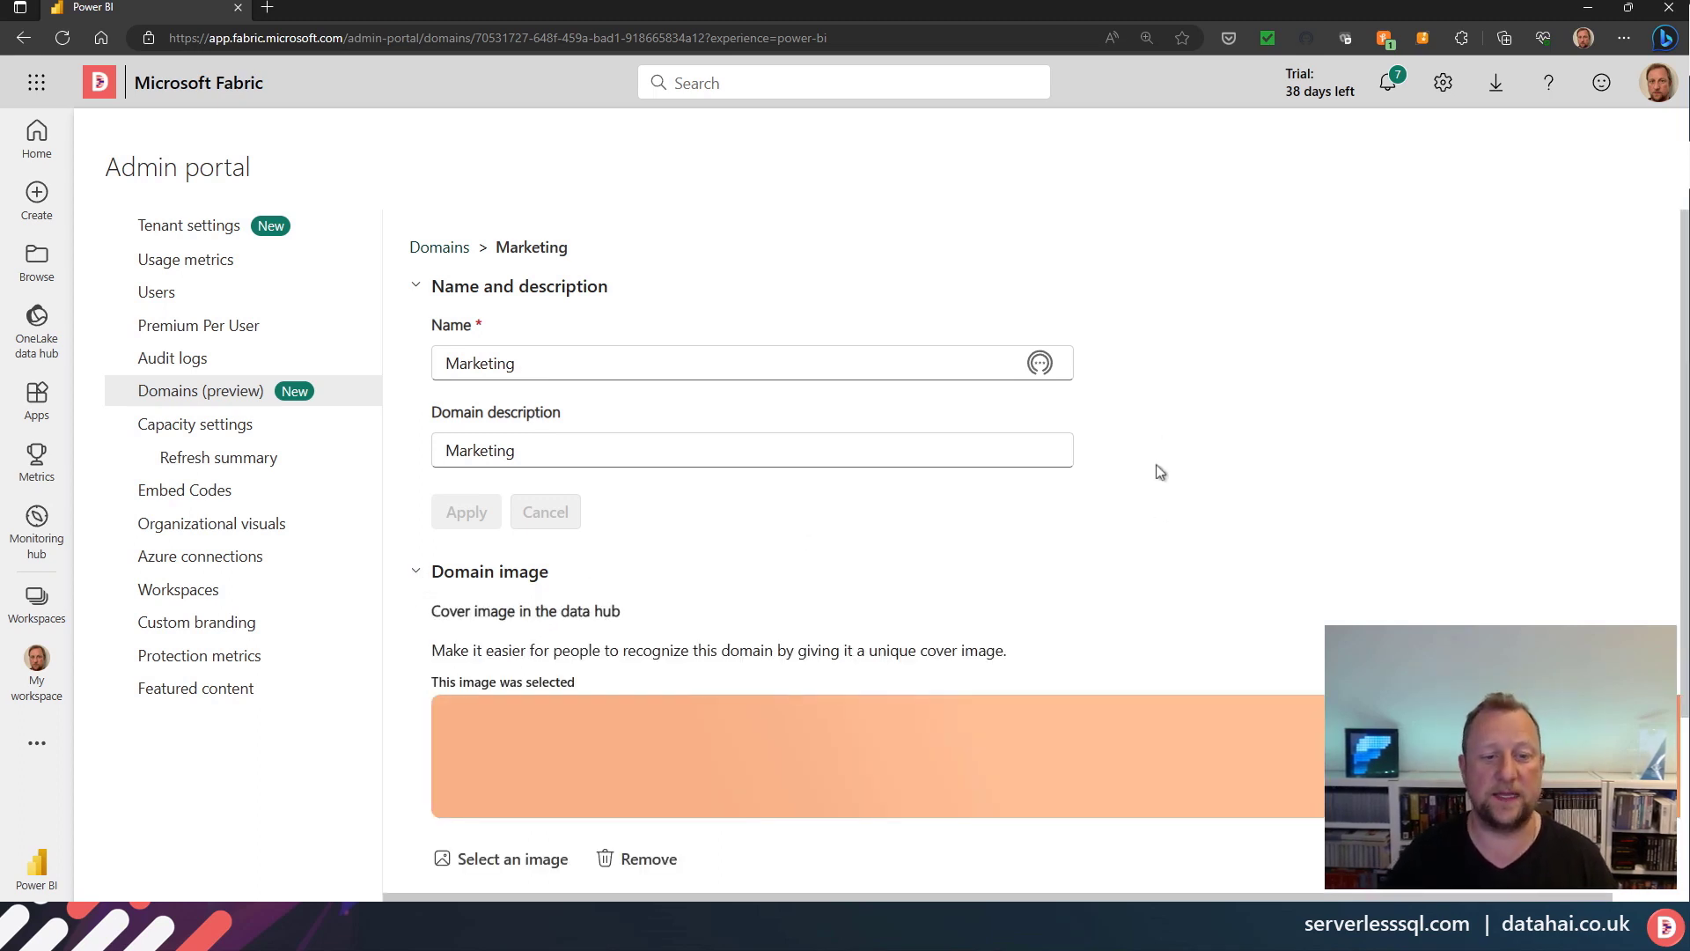
pyautogui.scroll(-2, 1154, 539)
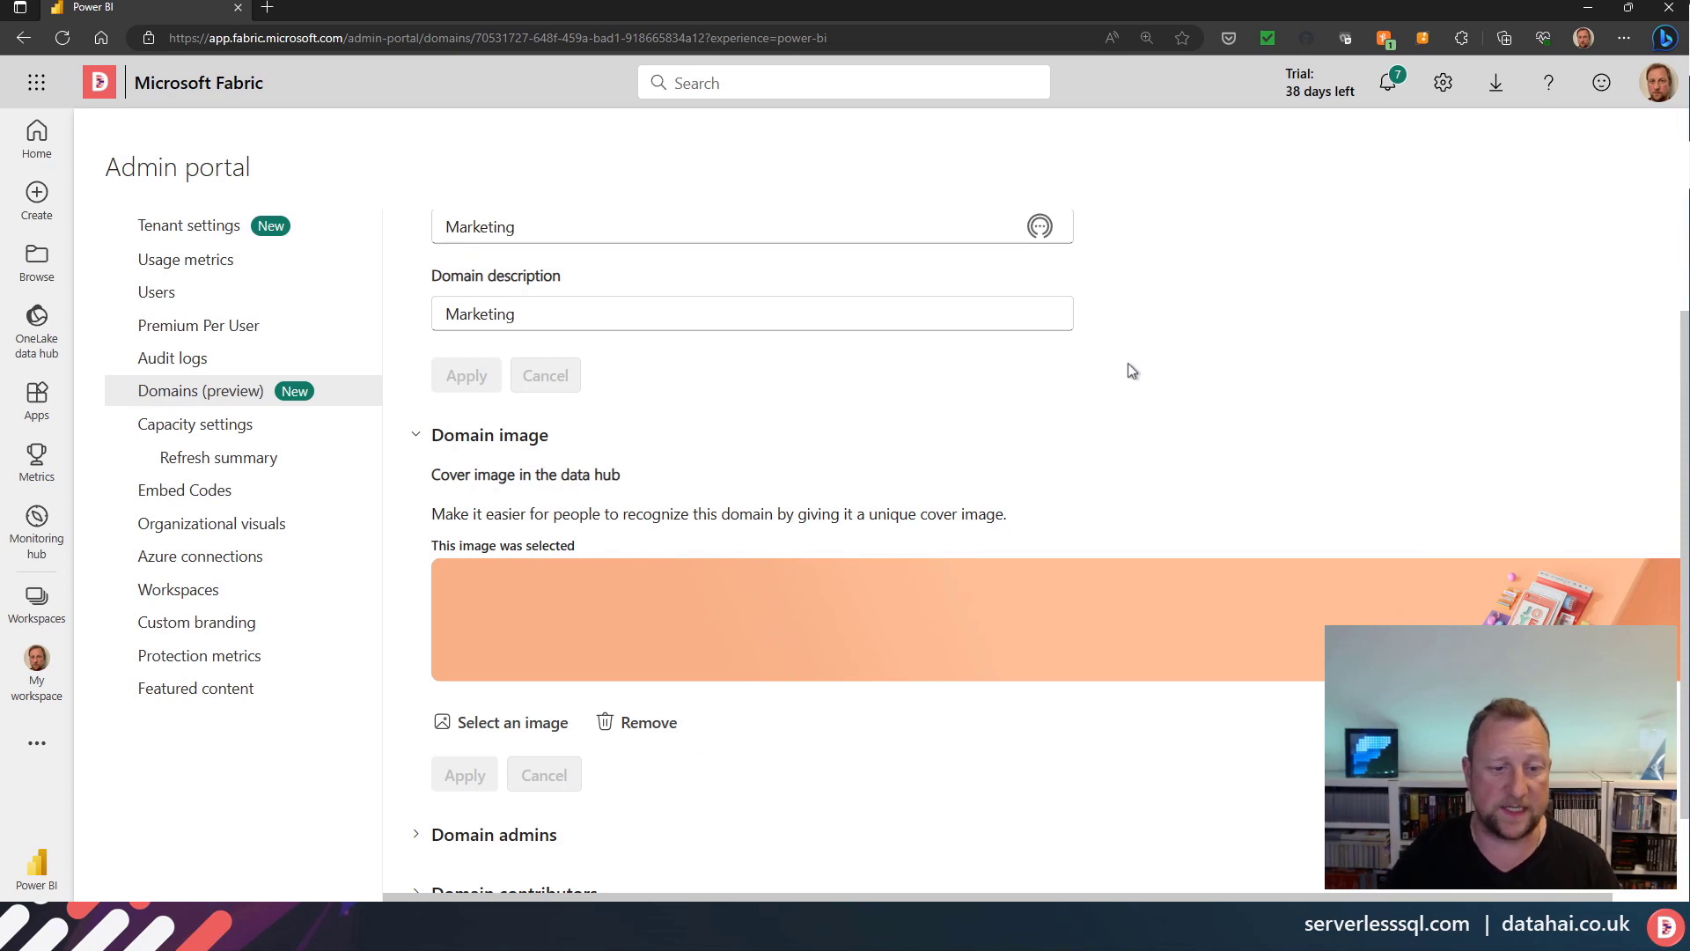
pyautogui.scroll(-1, 943, 687)
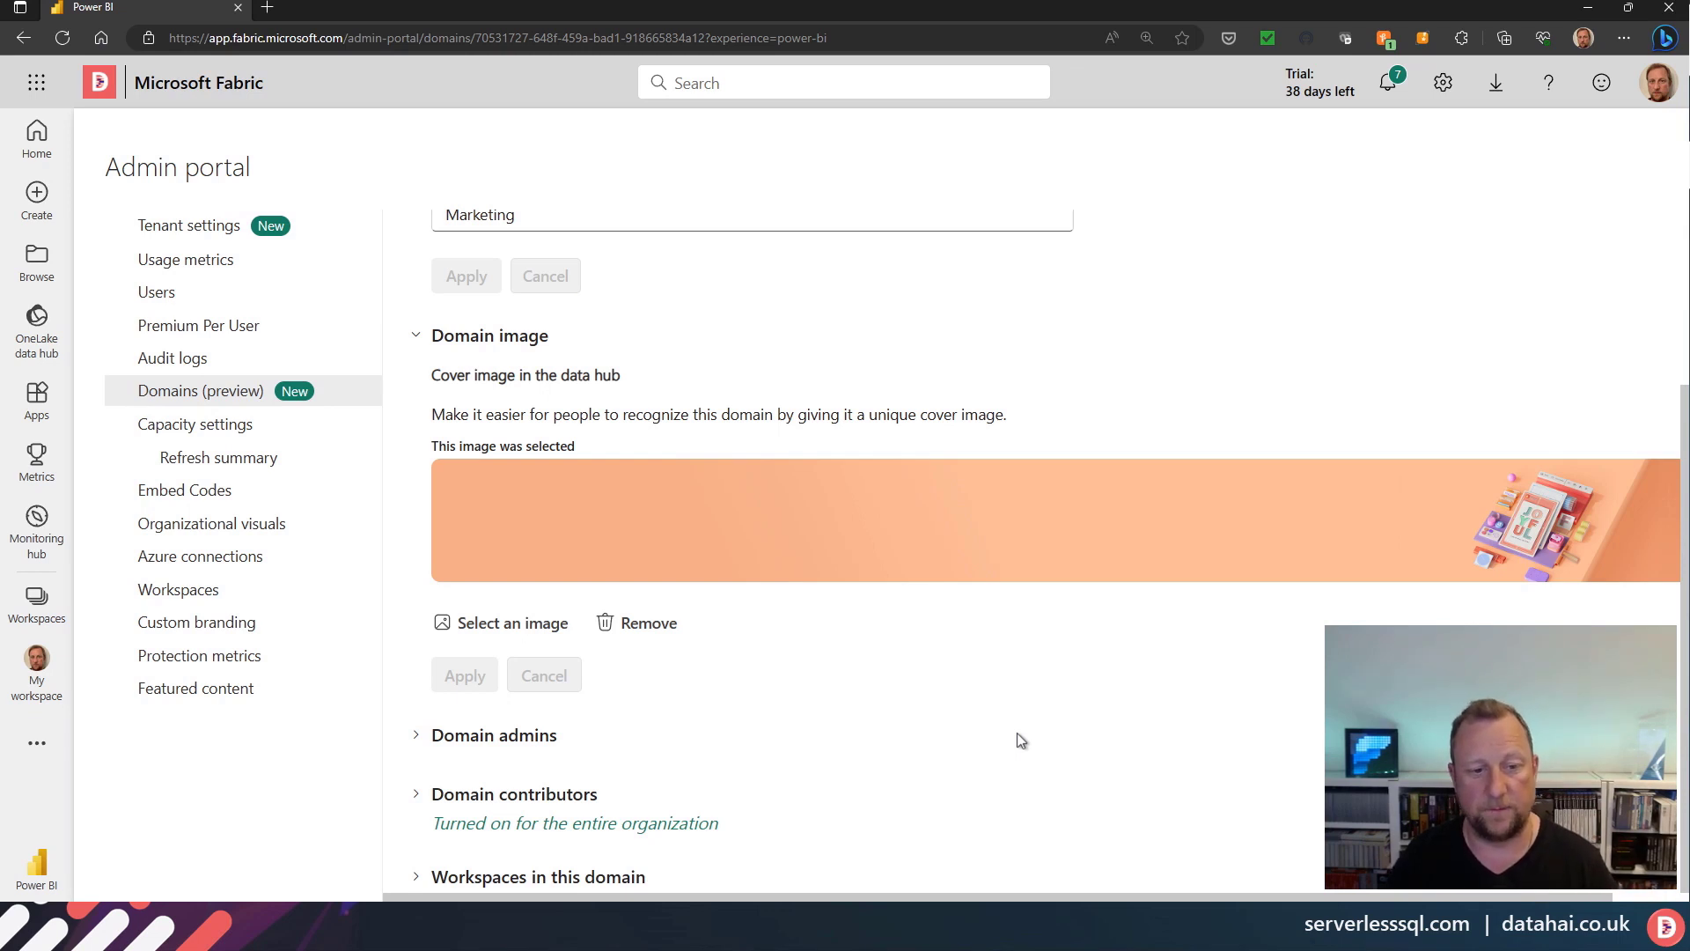
pyautogui.click(471, 877)
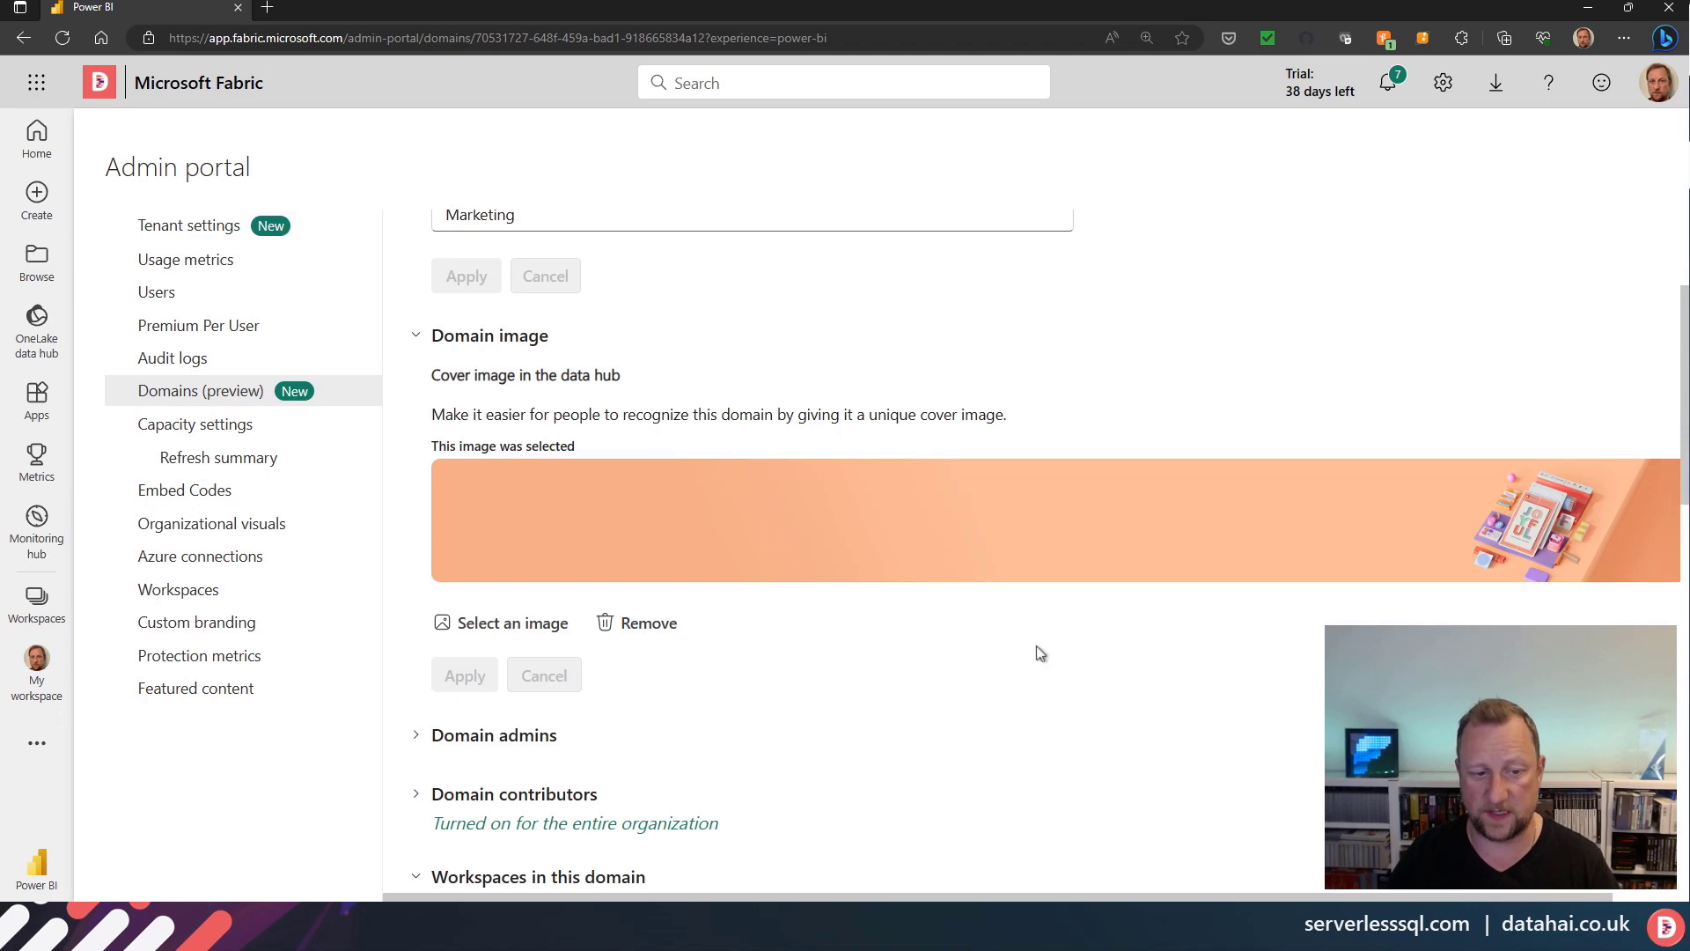
pyautogui.scroll(-5, 984, 704)
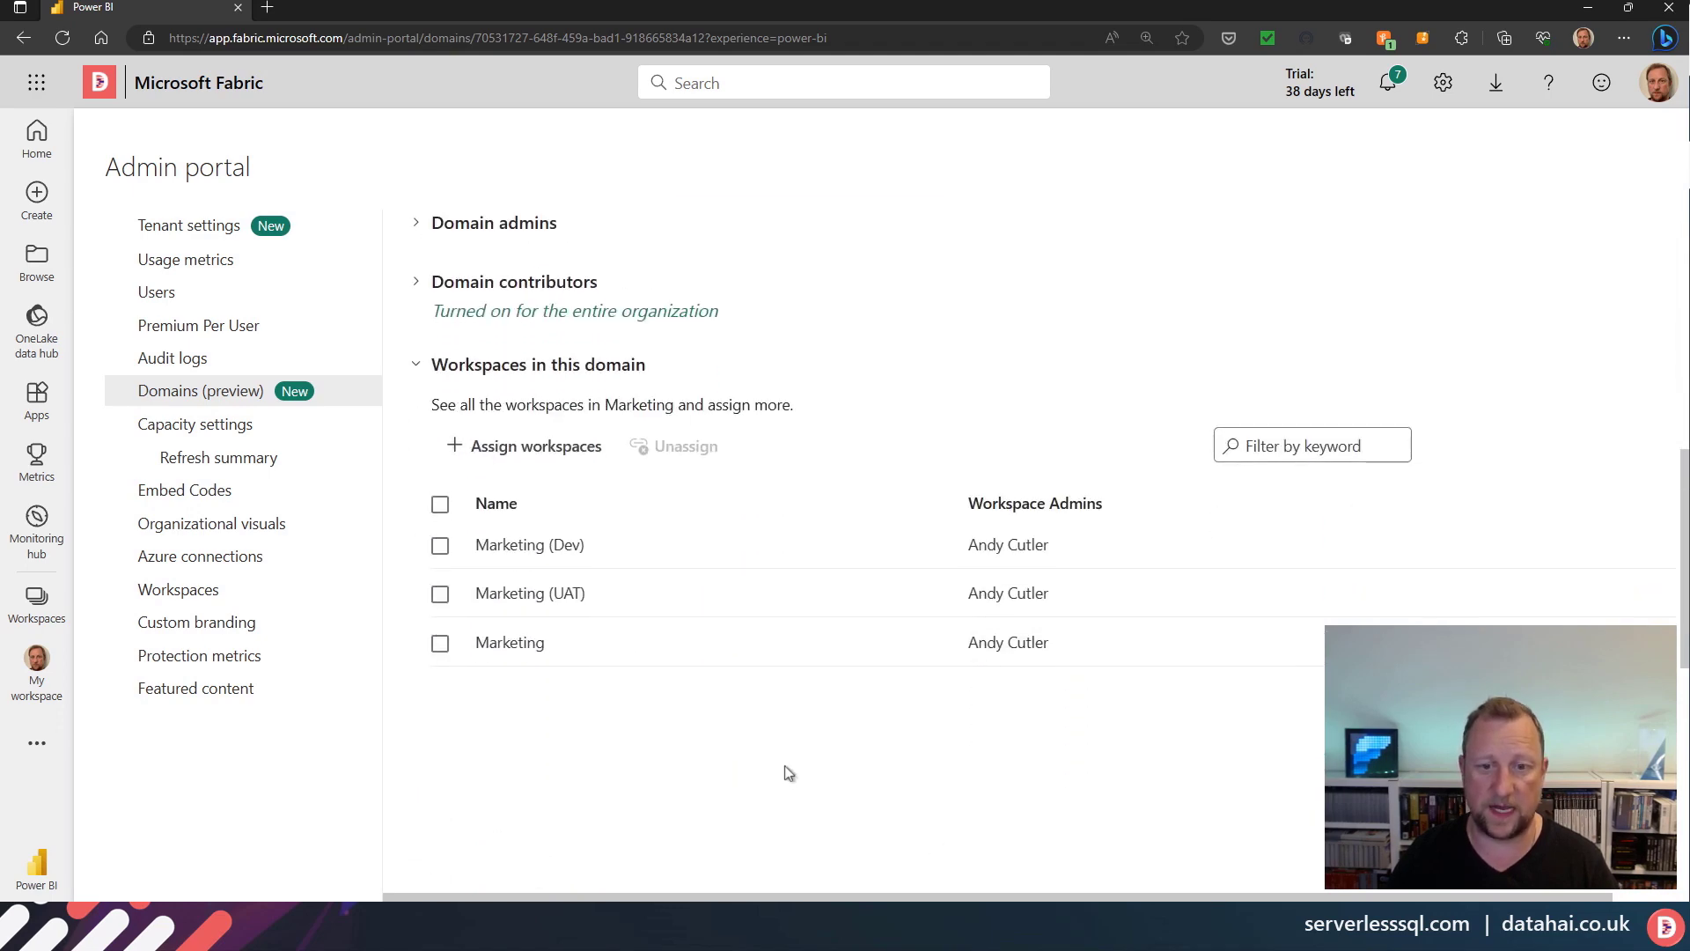
pyautogui.moveTo(564, 566)
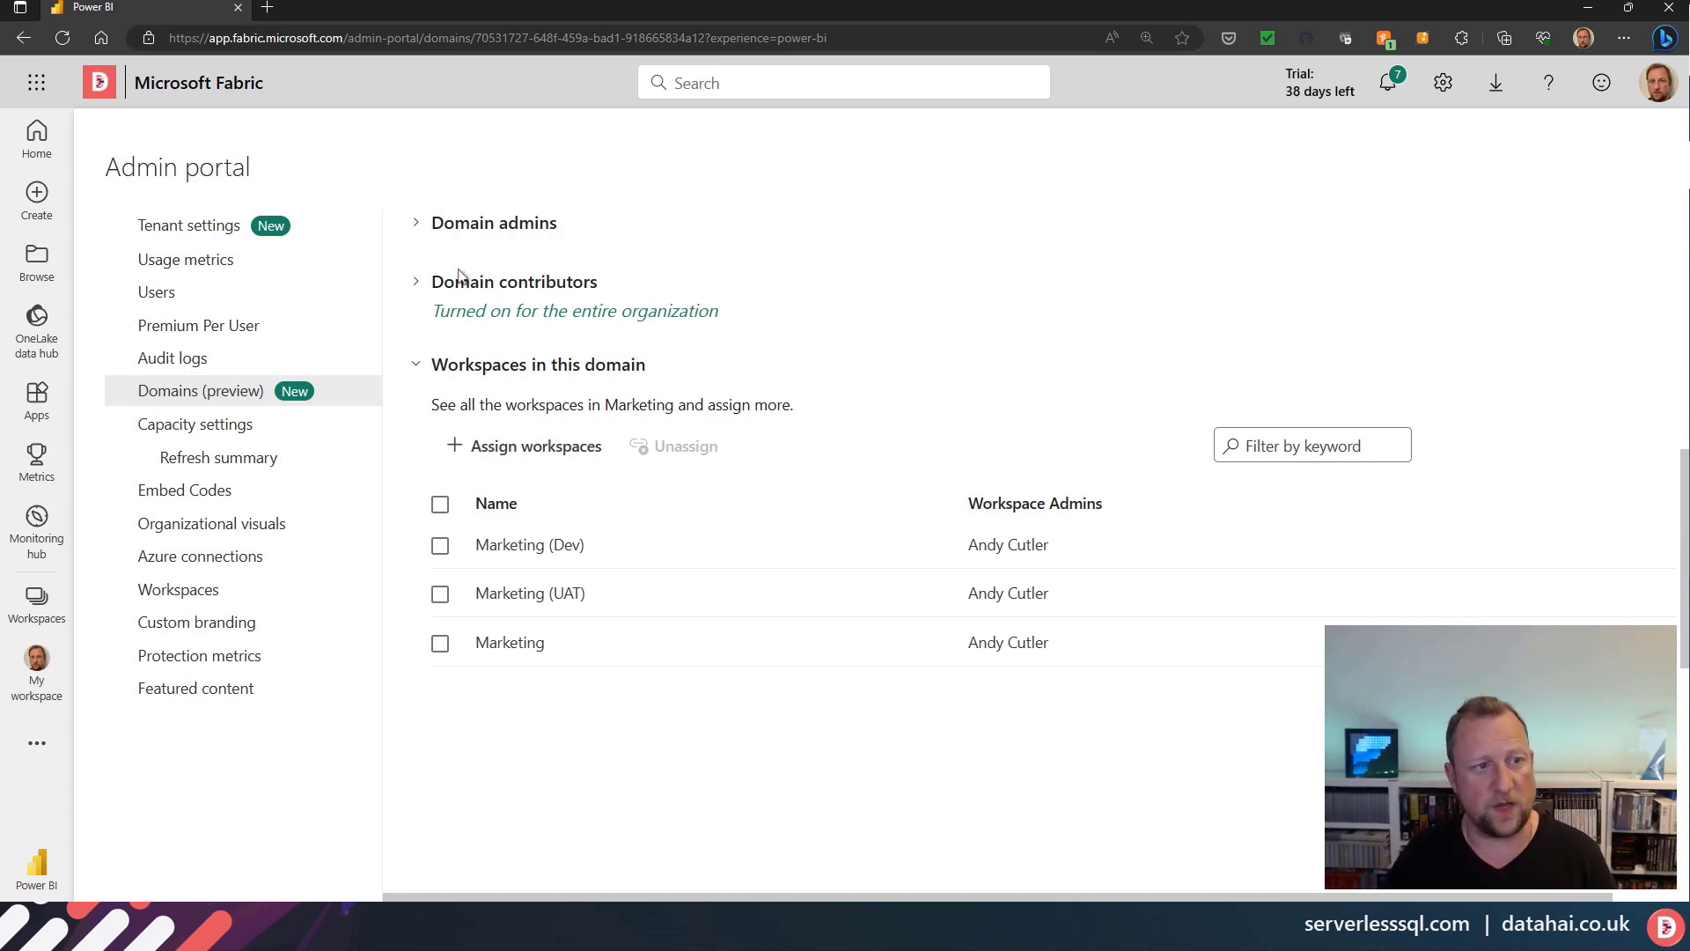
# - Show items from all domains in the OneLake data hub
pyautogui.click(39, 330)
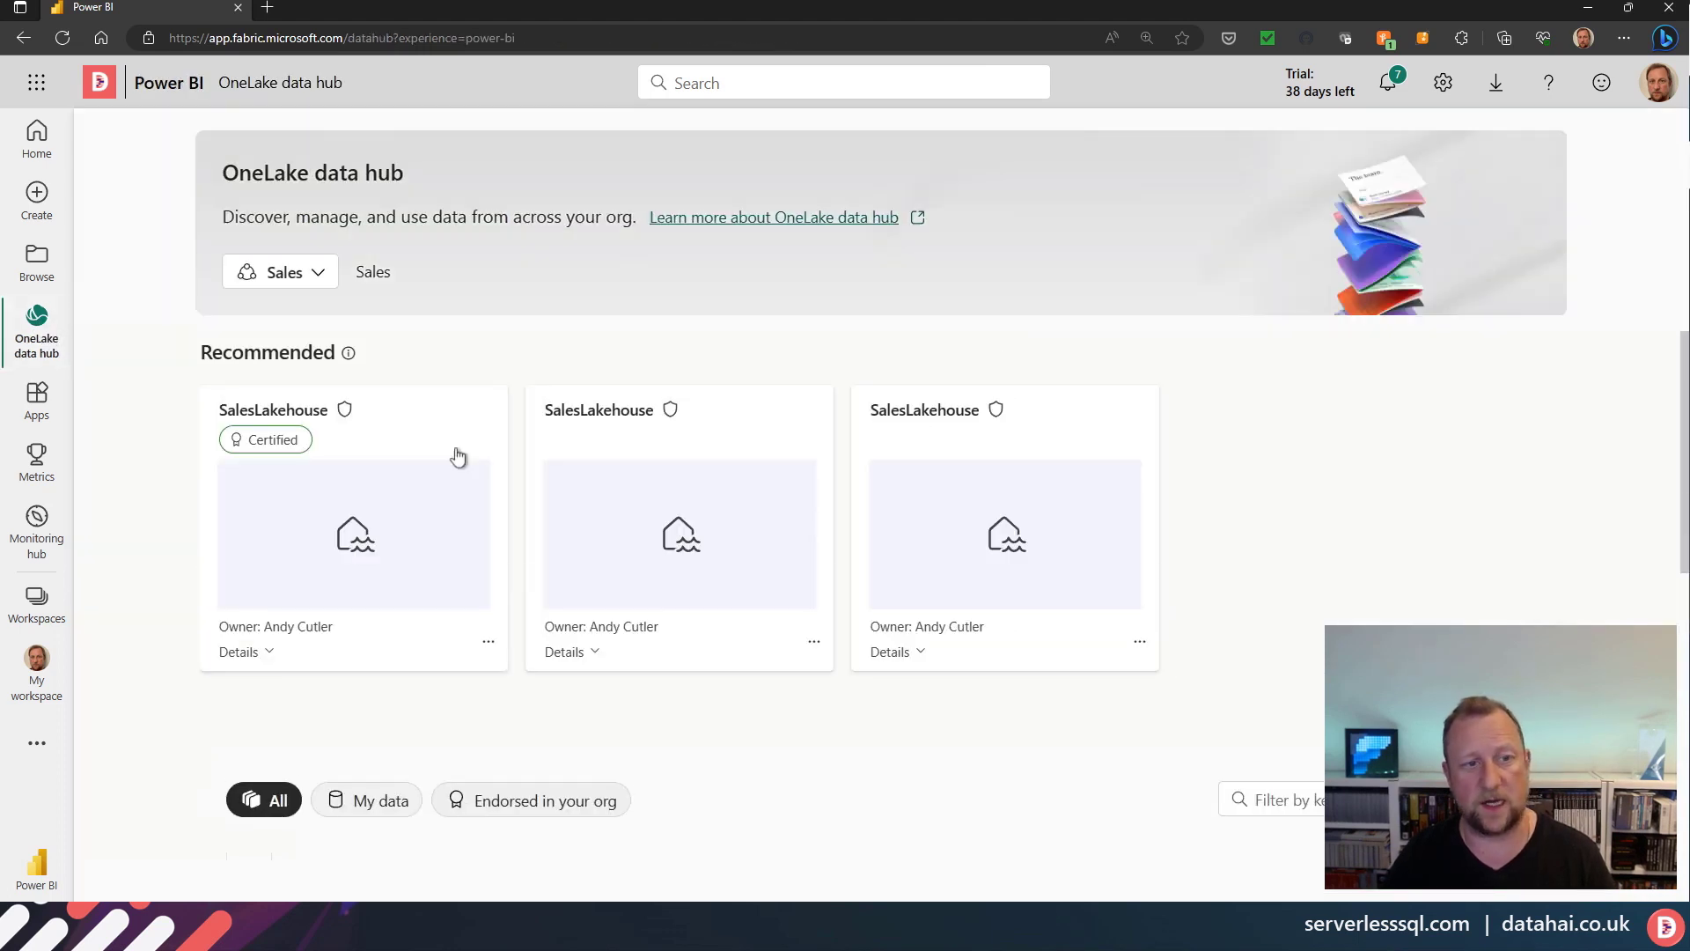
pyautogui.click(294, 277)
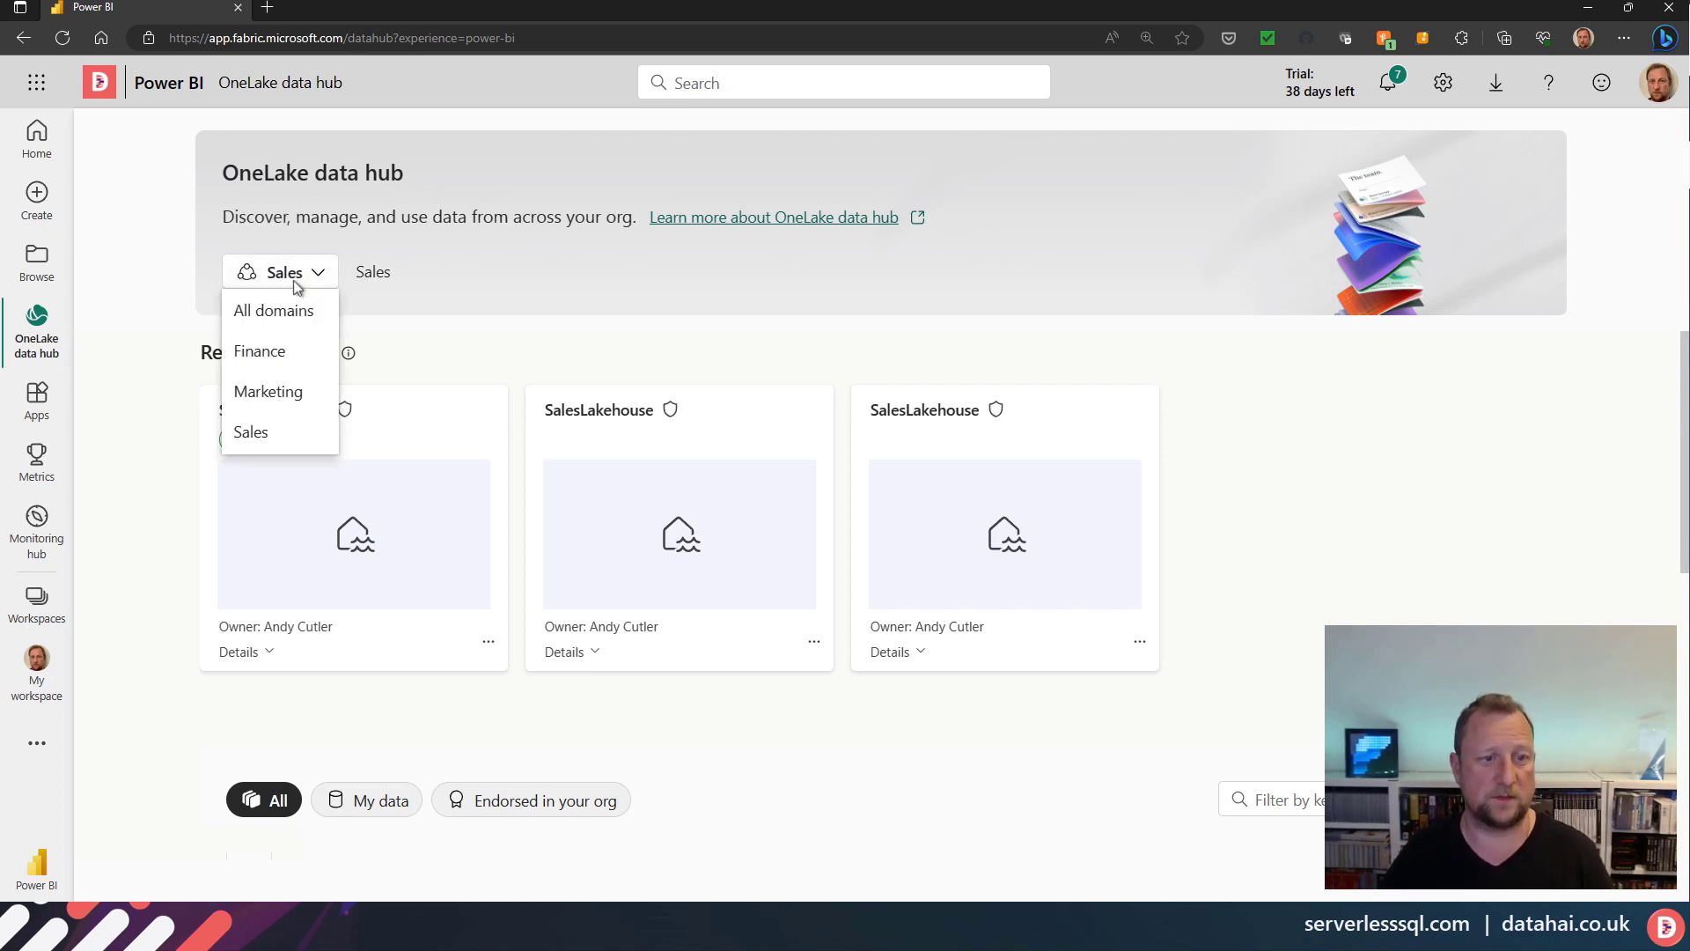
pyautogui.click(290, 317)
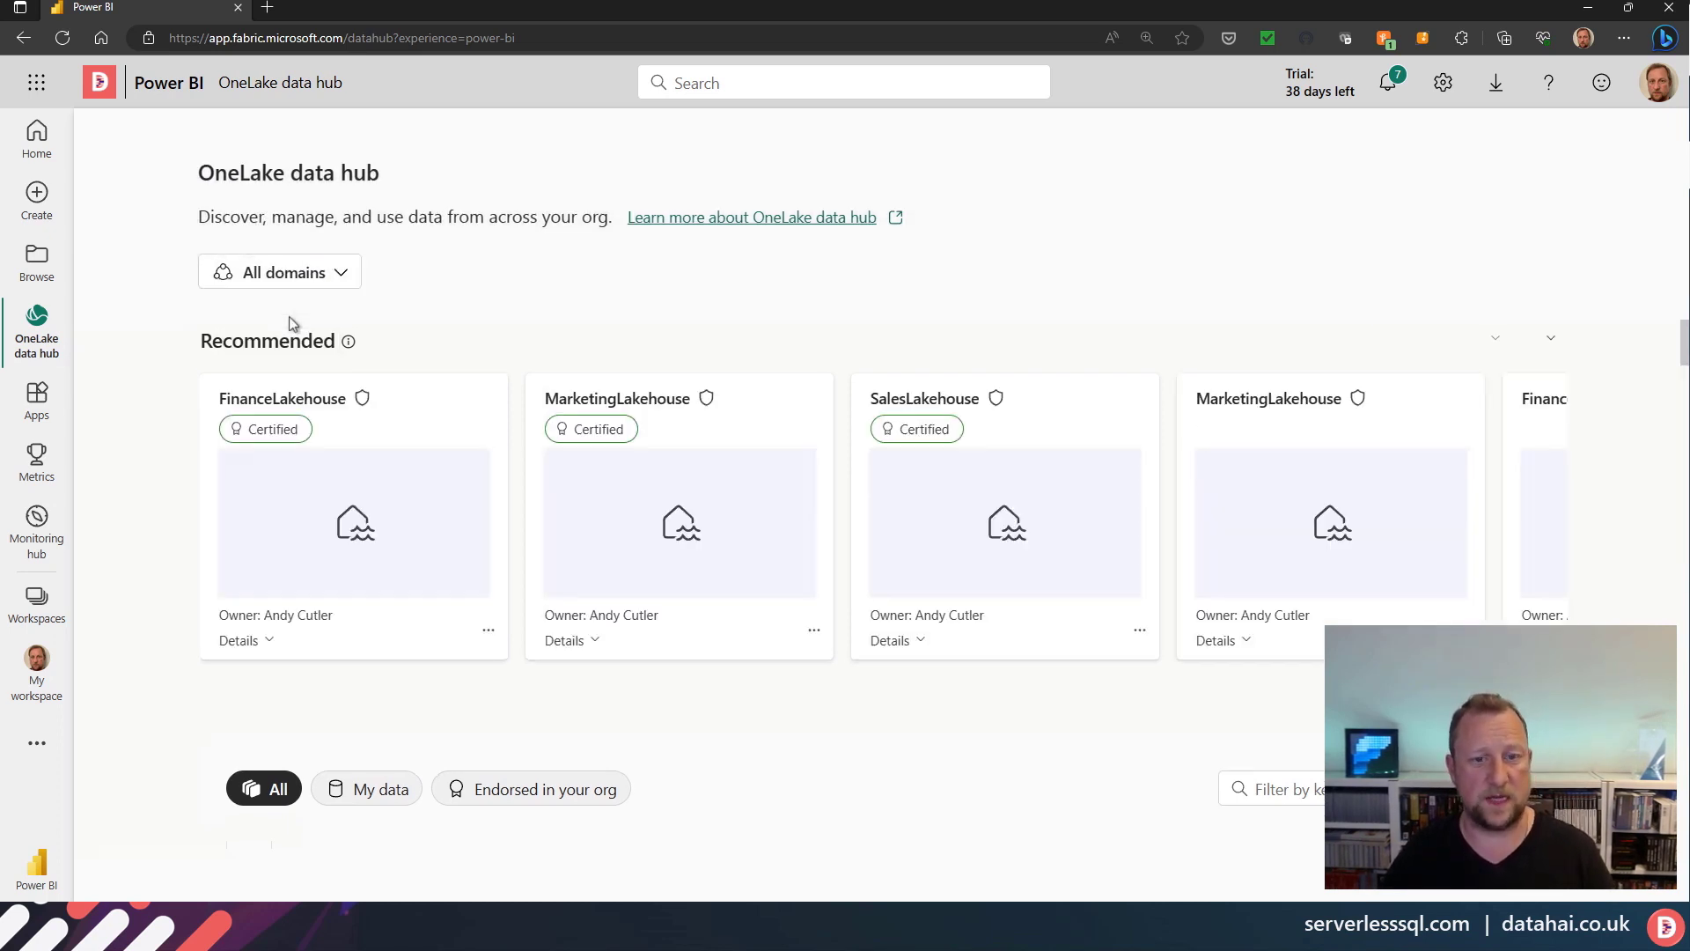
pyautogui.moveTo(940, 431)
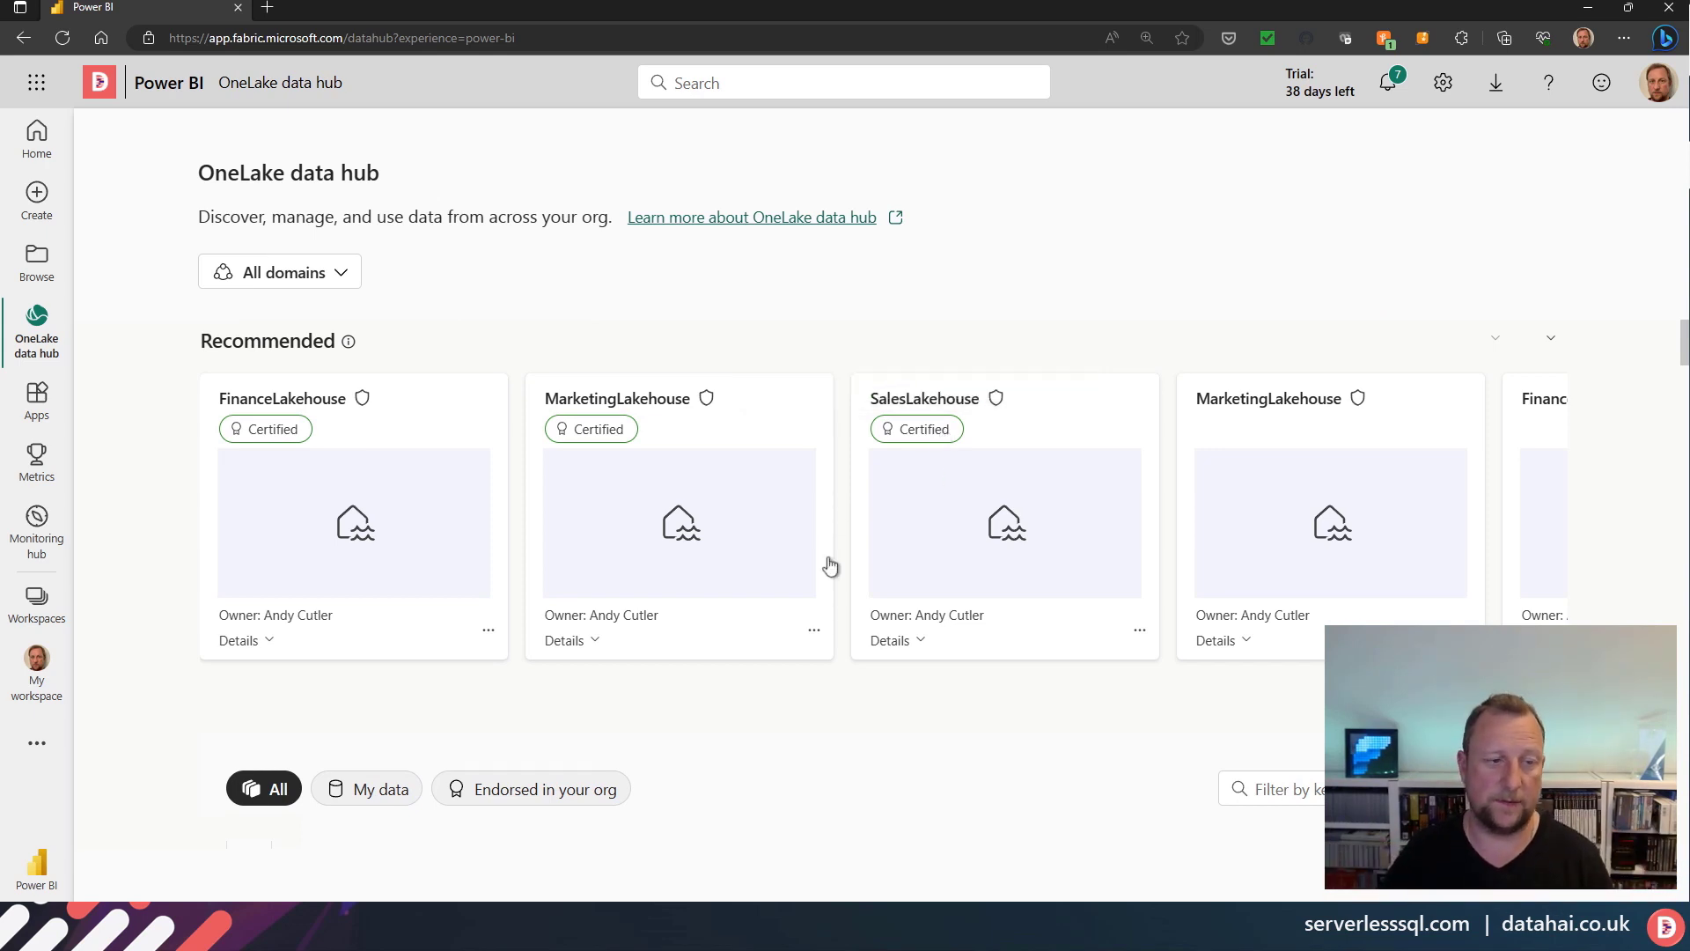
pyautogui.scroll(-3, 176, 432)
pyautogui.scroll(3, 160, 461)
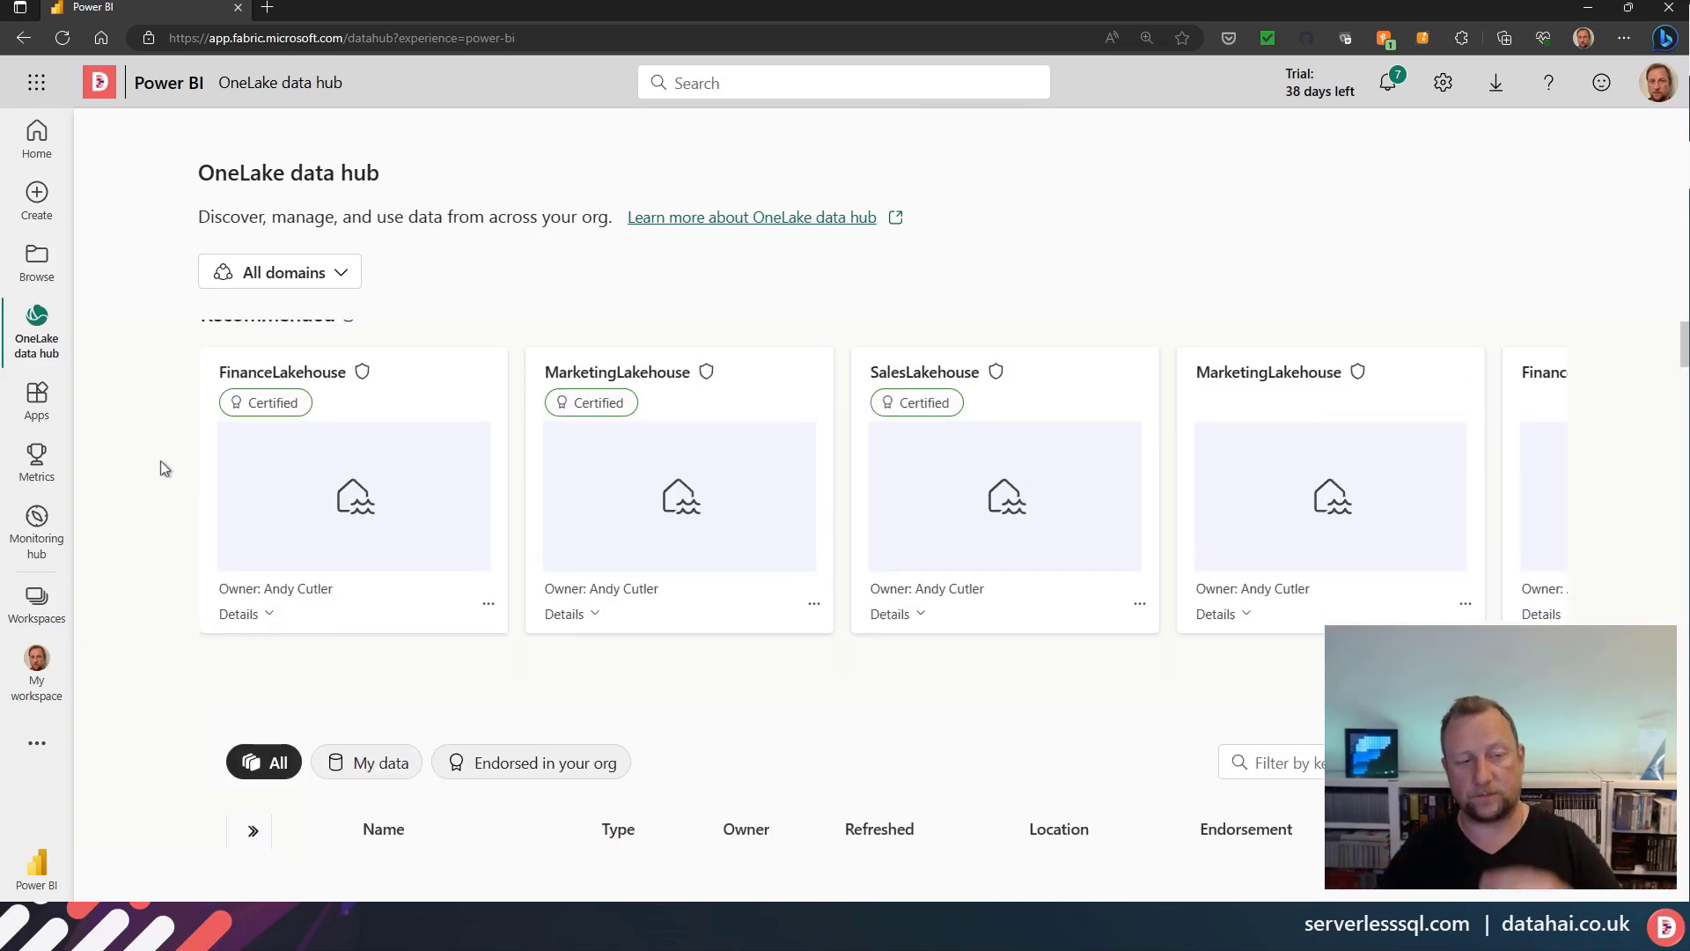
pyautogui.scroll(1, 160, 461)
# - Filter the data hub to the Sales domain, leaving only SalesLakehouse items
pyautogui.click(286, 278)
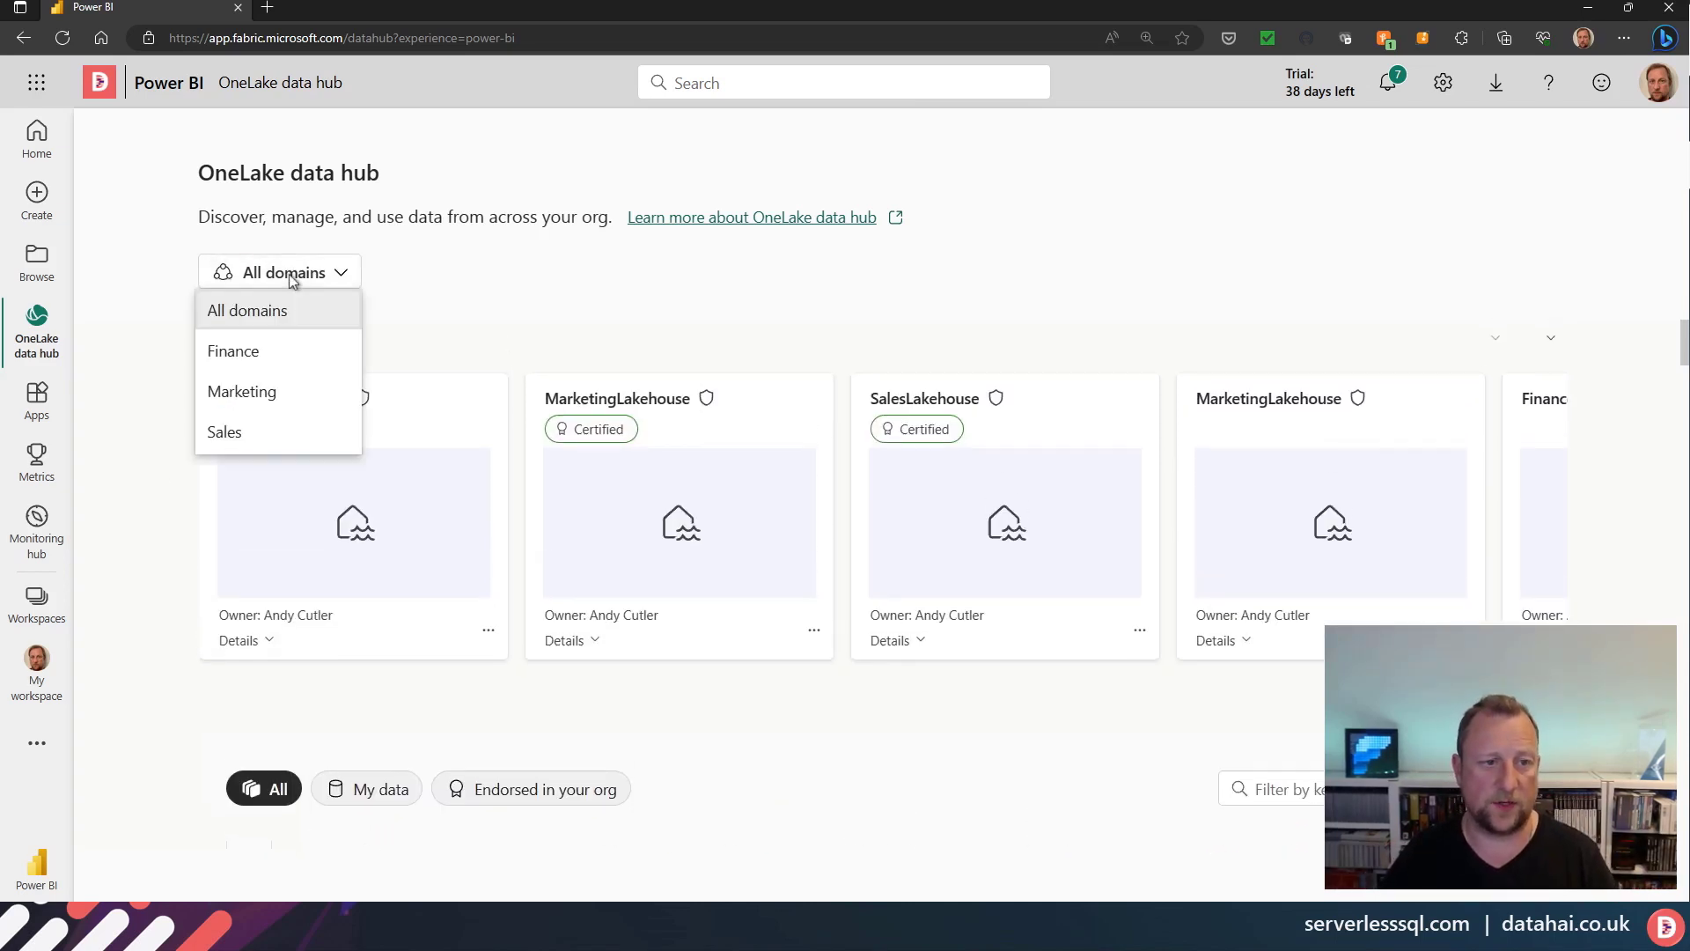
pyautogui.click(260, 438)
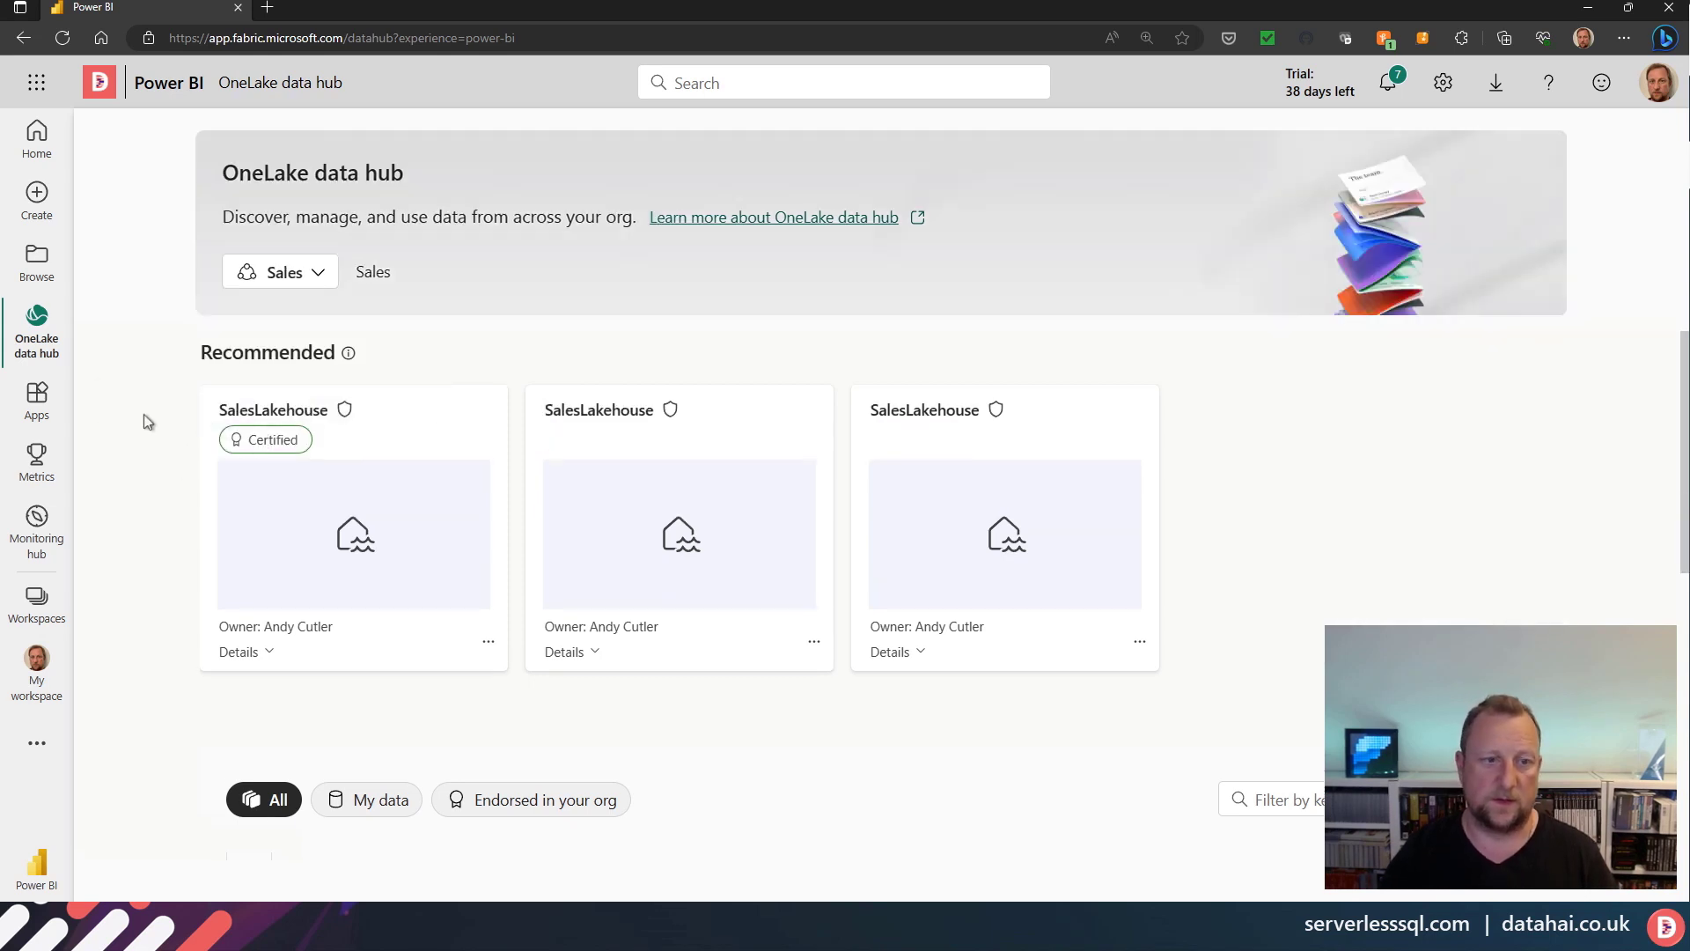
pyautogui.scroll(-5, 144, 414)
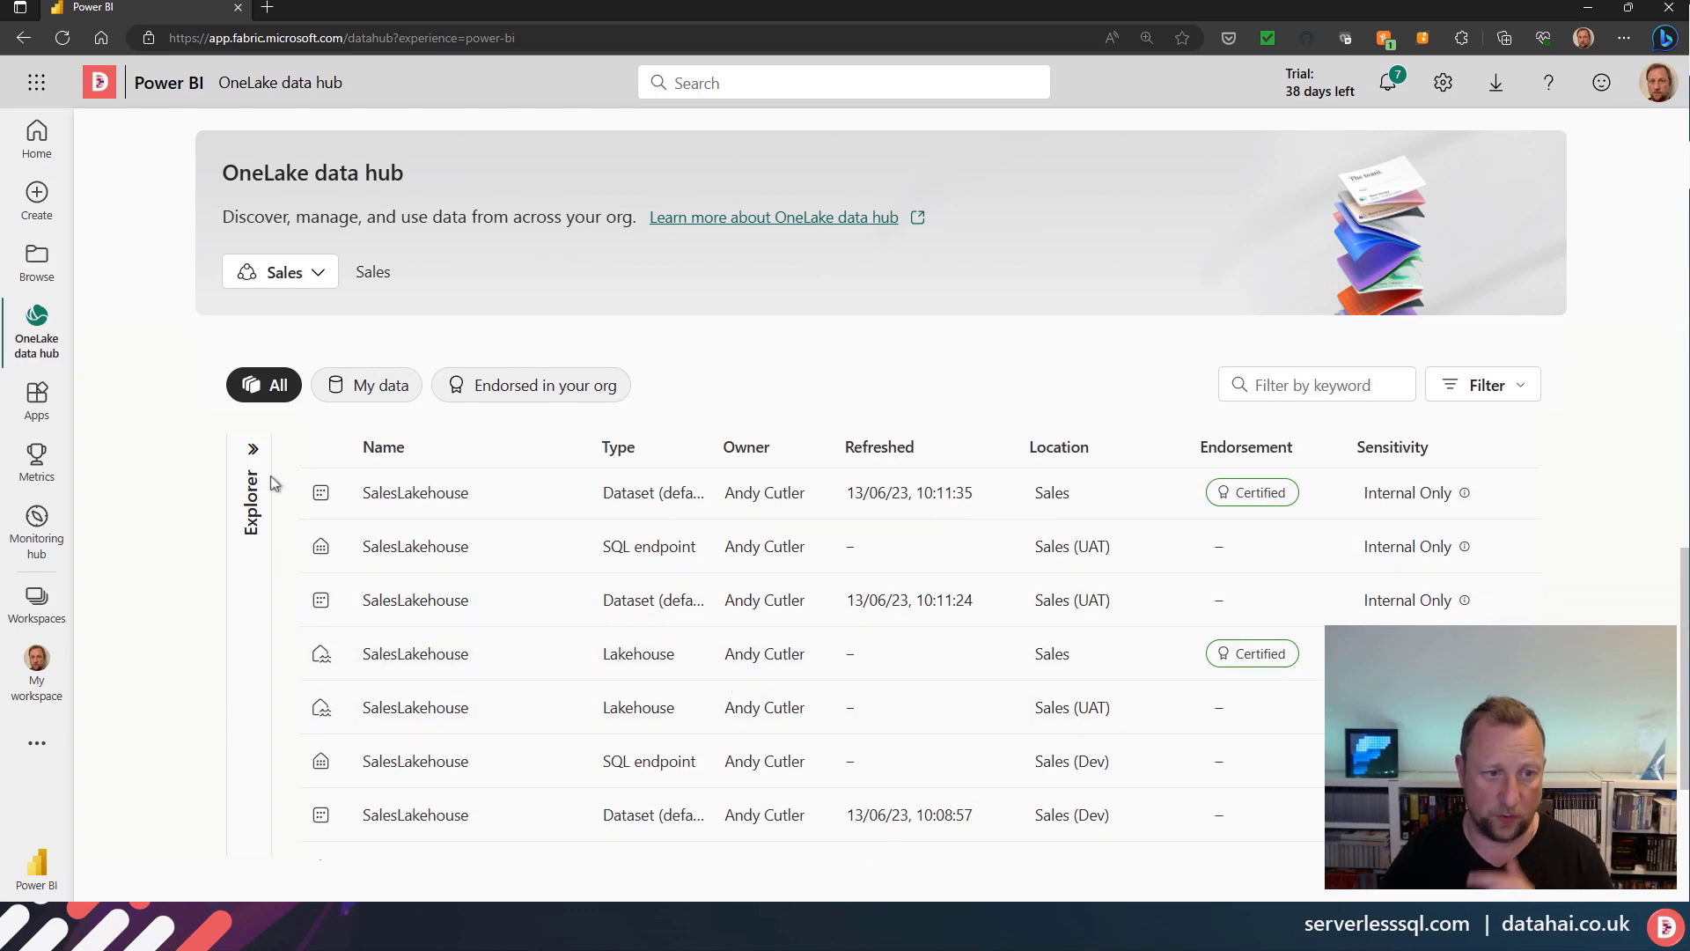
# - Expand the Sales workspace explorer and show only 'Endorsed in your org' items: the certified SalesLakehouse lakehouse, SQL endpoint and dataset
pyautogui.click(252, 449)
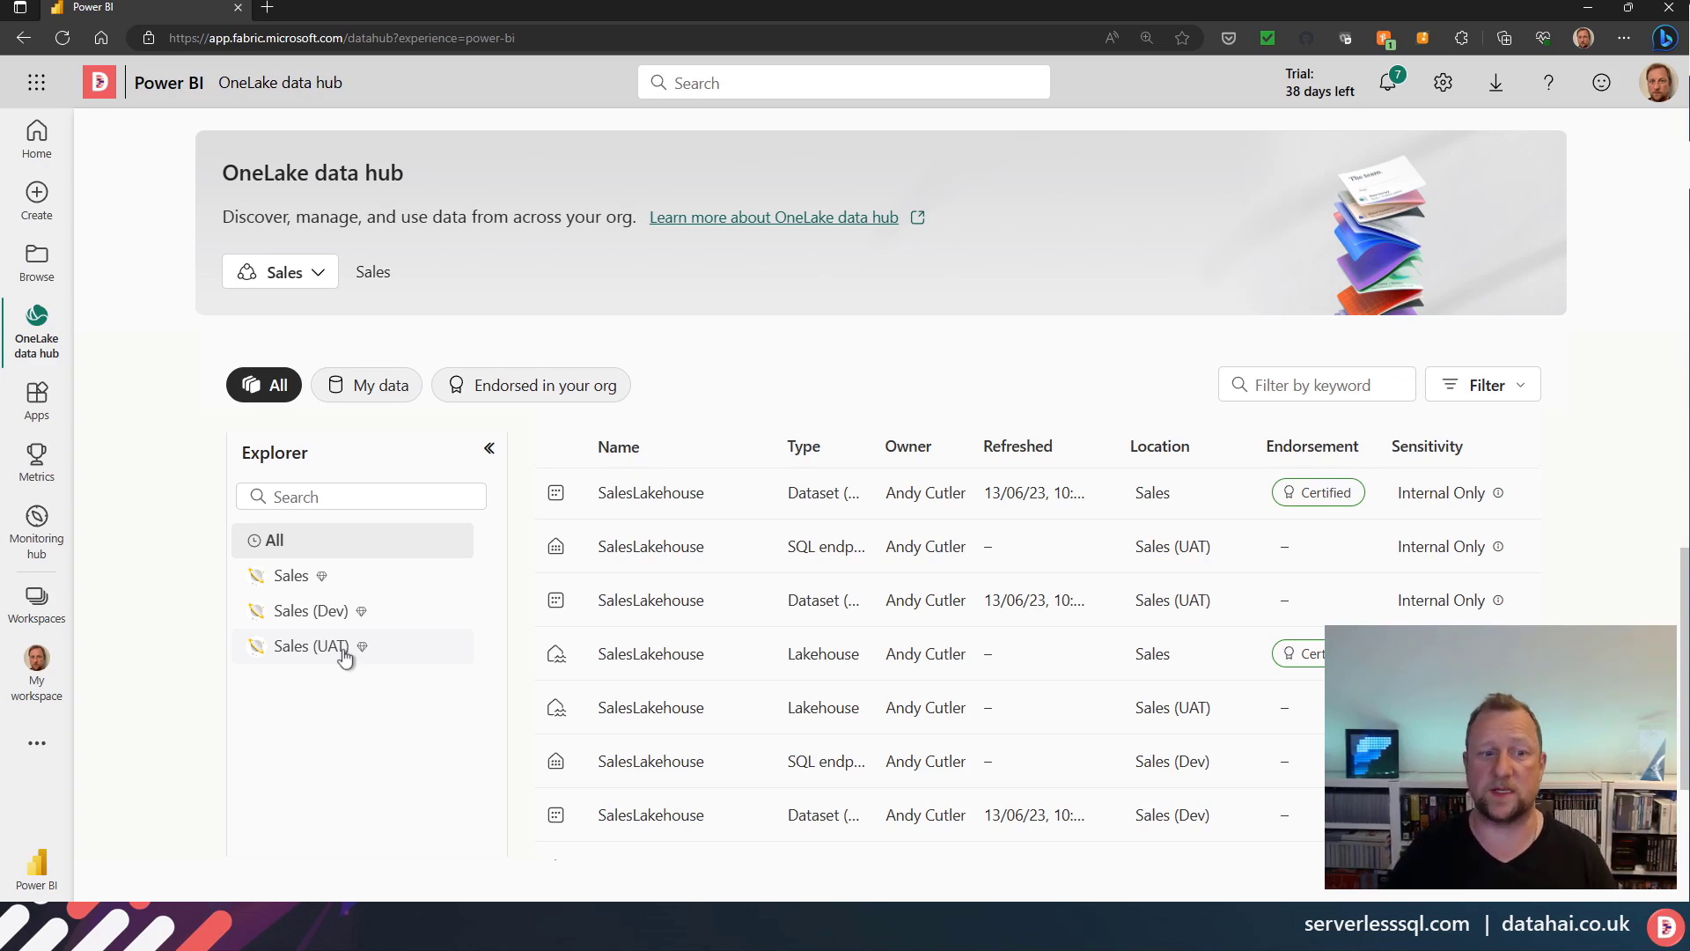
pyautogui.click(539, 387)
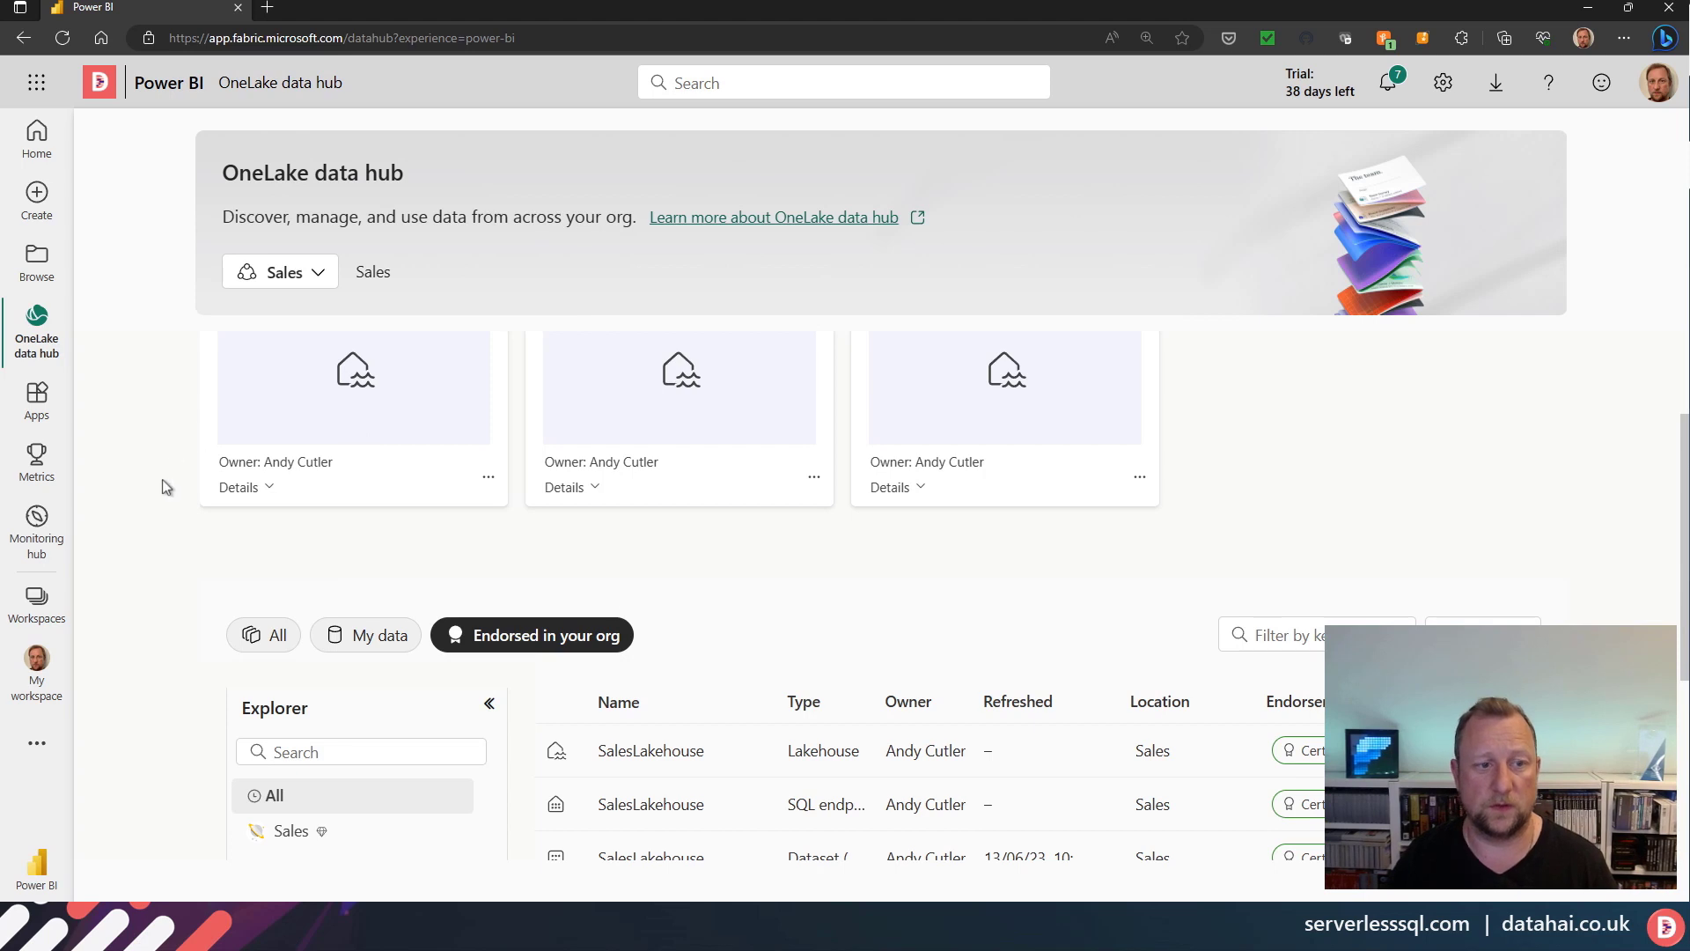
pyautogui.scroll(-1, 161, 486)
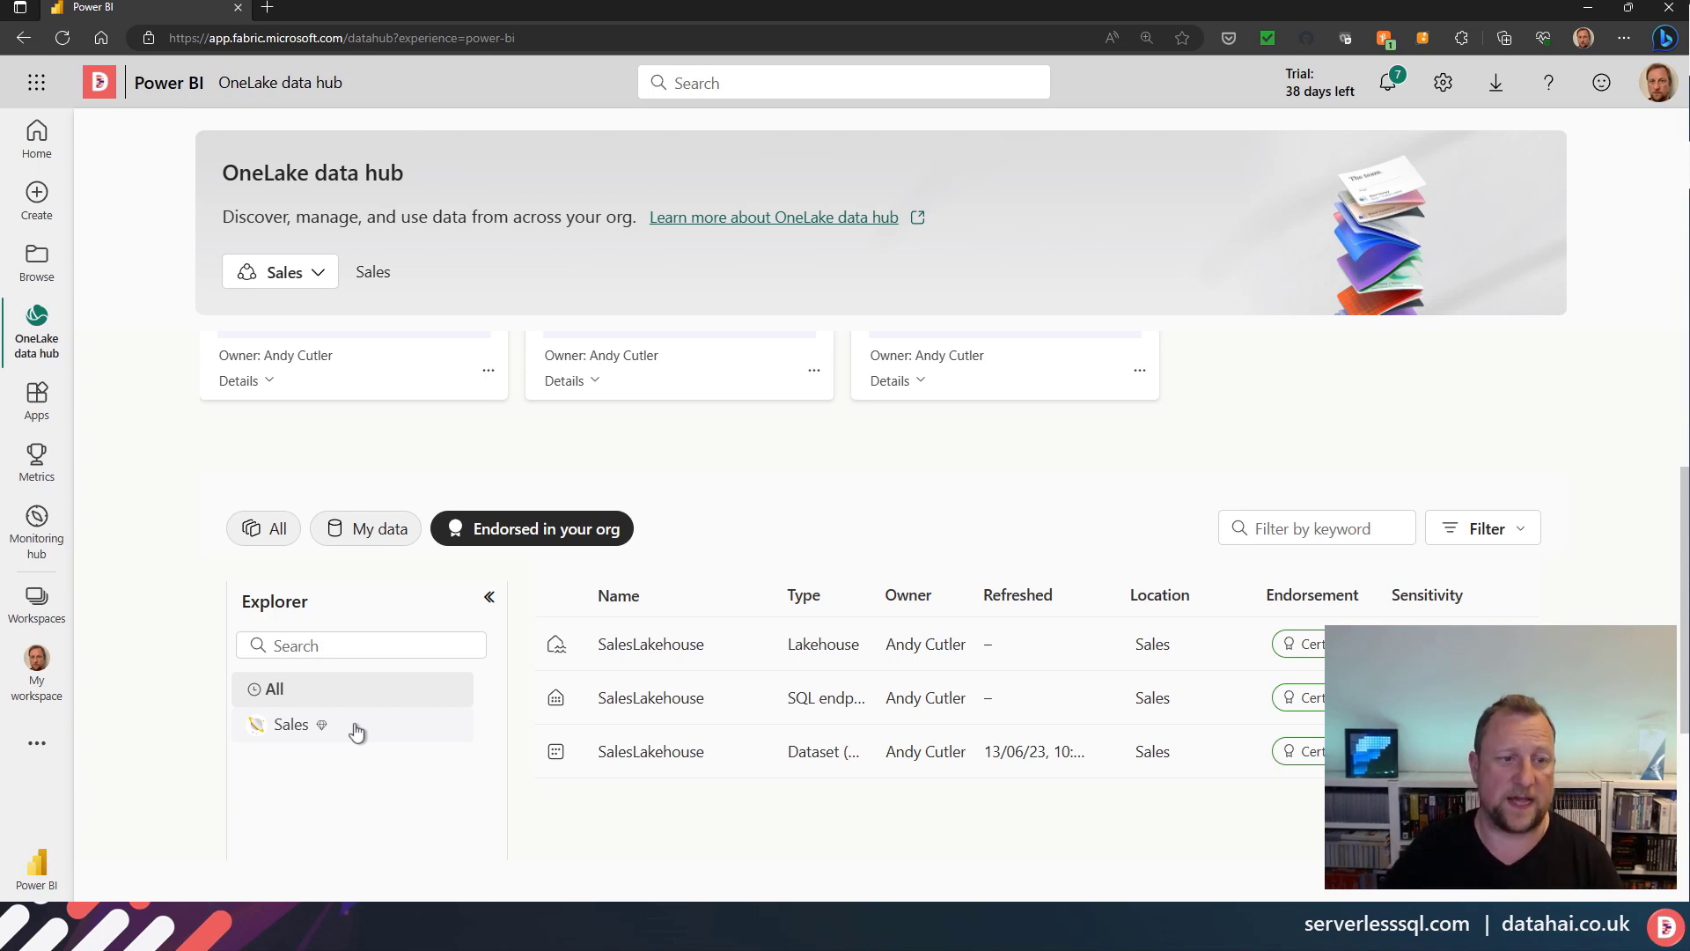
# - Switch the data hub to the Finance domain, showing all its items rather than only endorsed ones
pyautogui.click(280, 277)
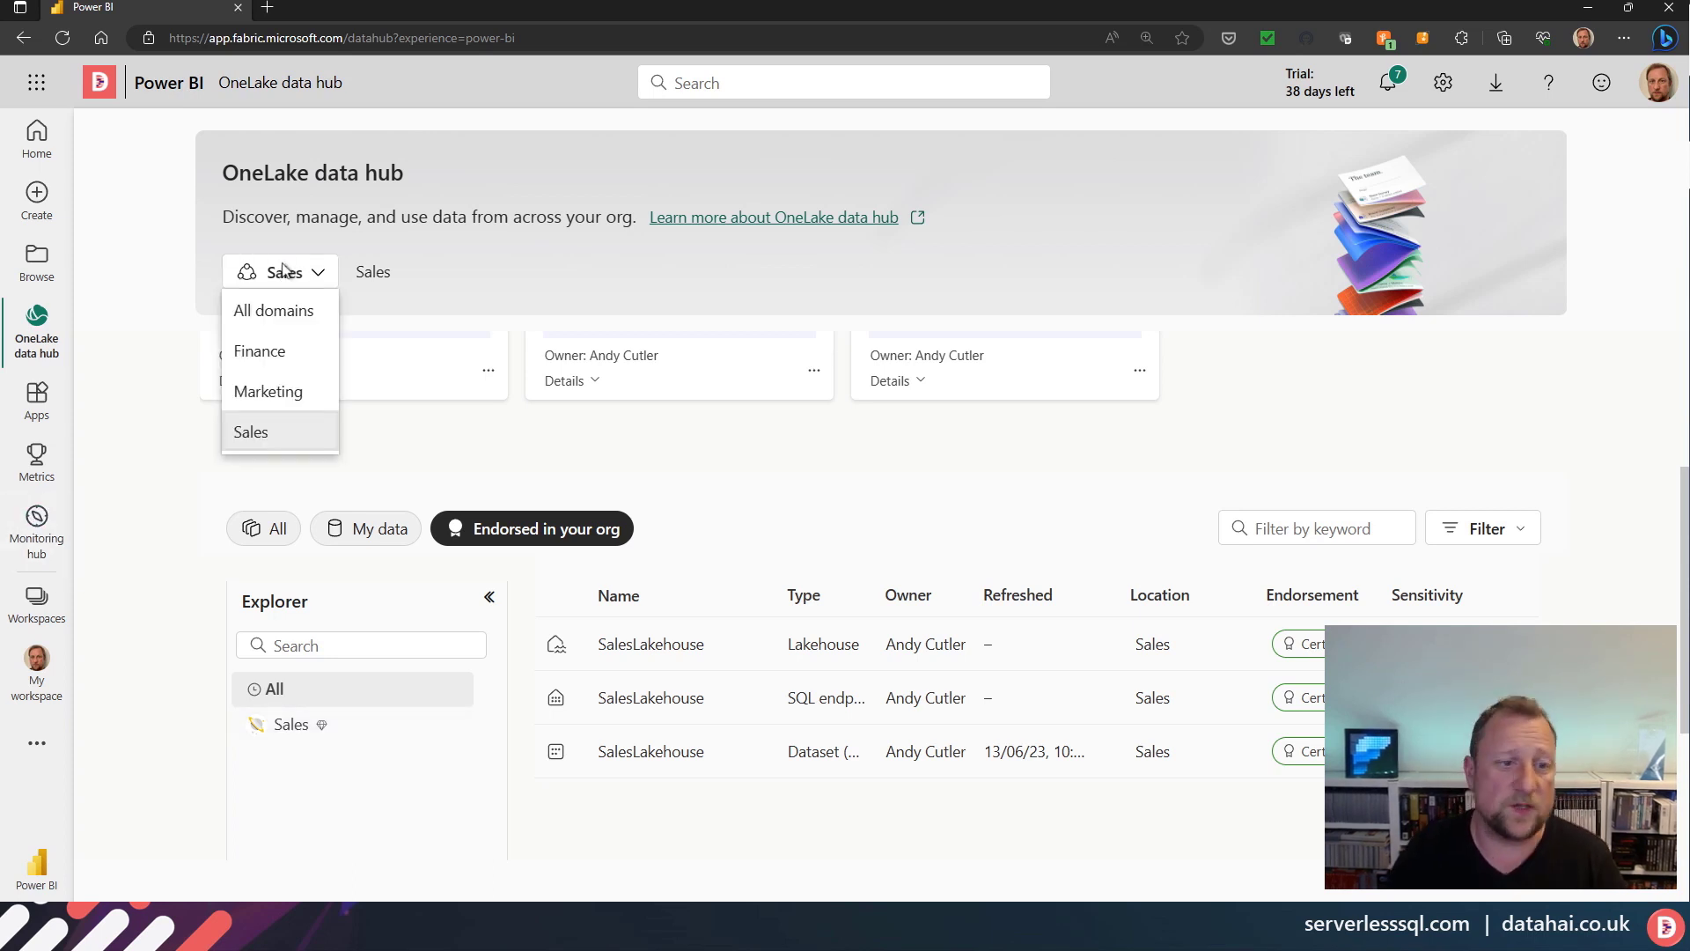
pyautogui.click(268, 352)
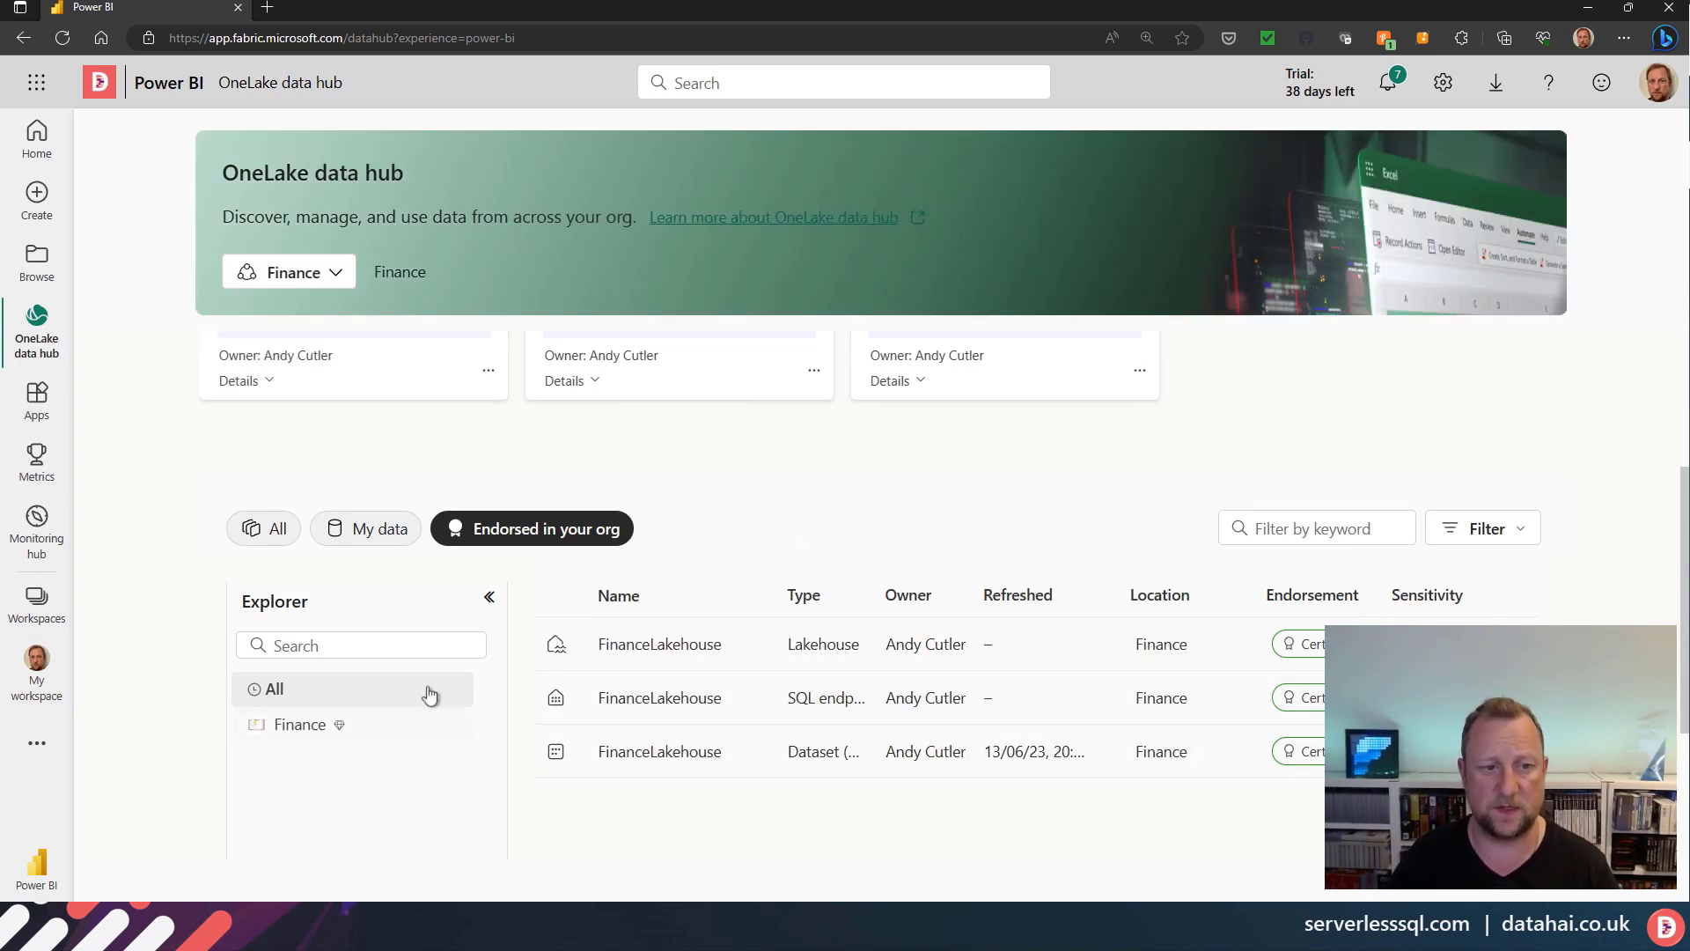
pyautogui.click(264, 528)
pyautogui.scroll(-2, 842, 614)
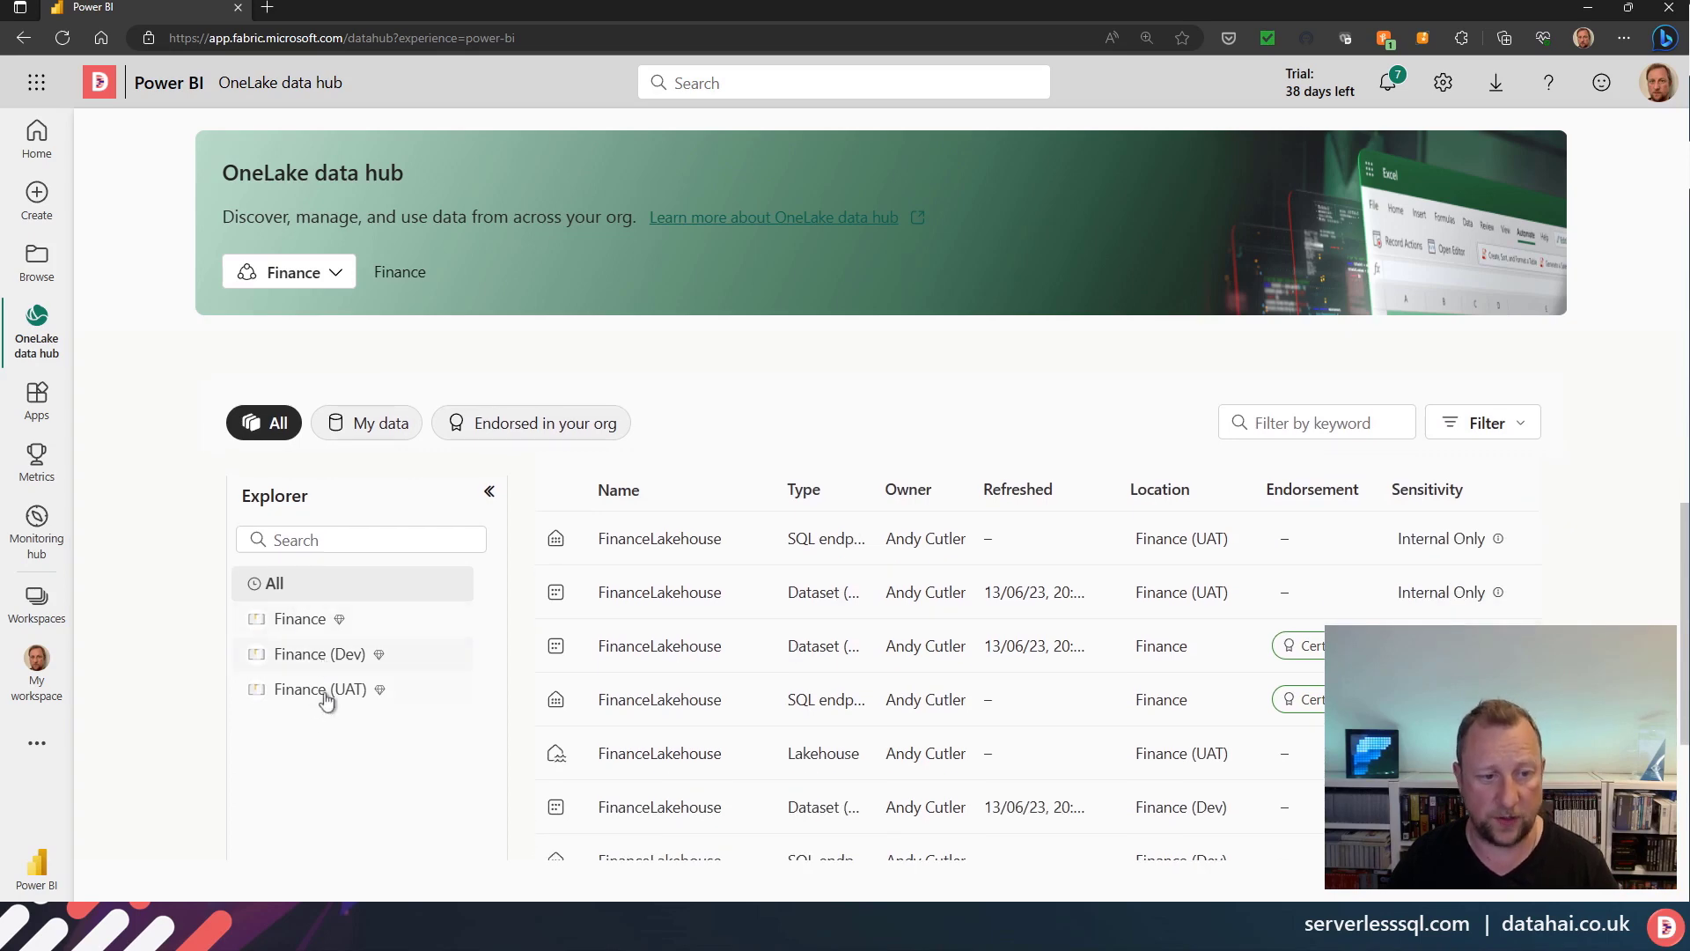
pyautogui.click(332, 278)
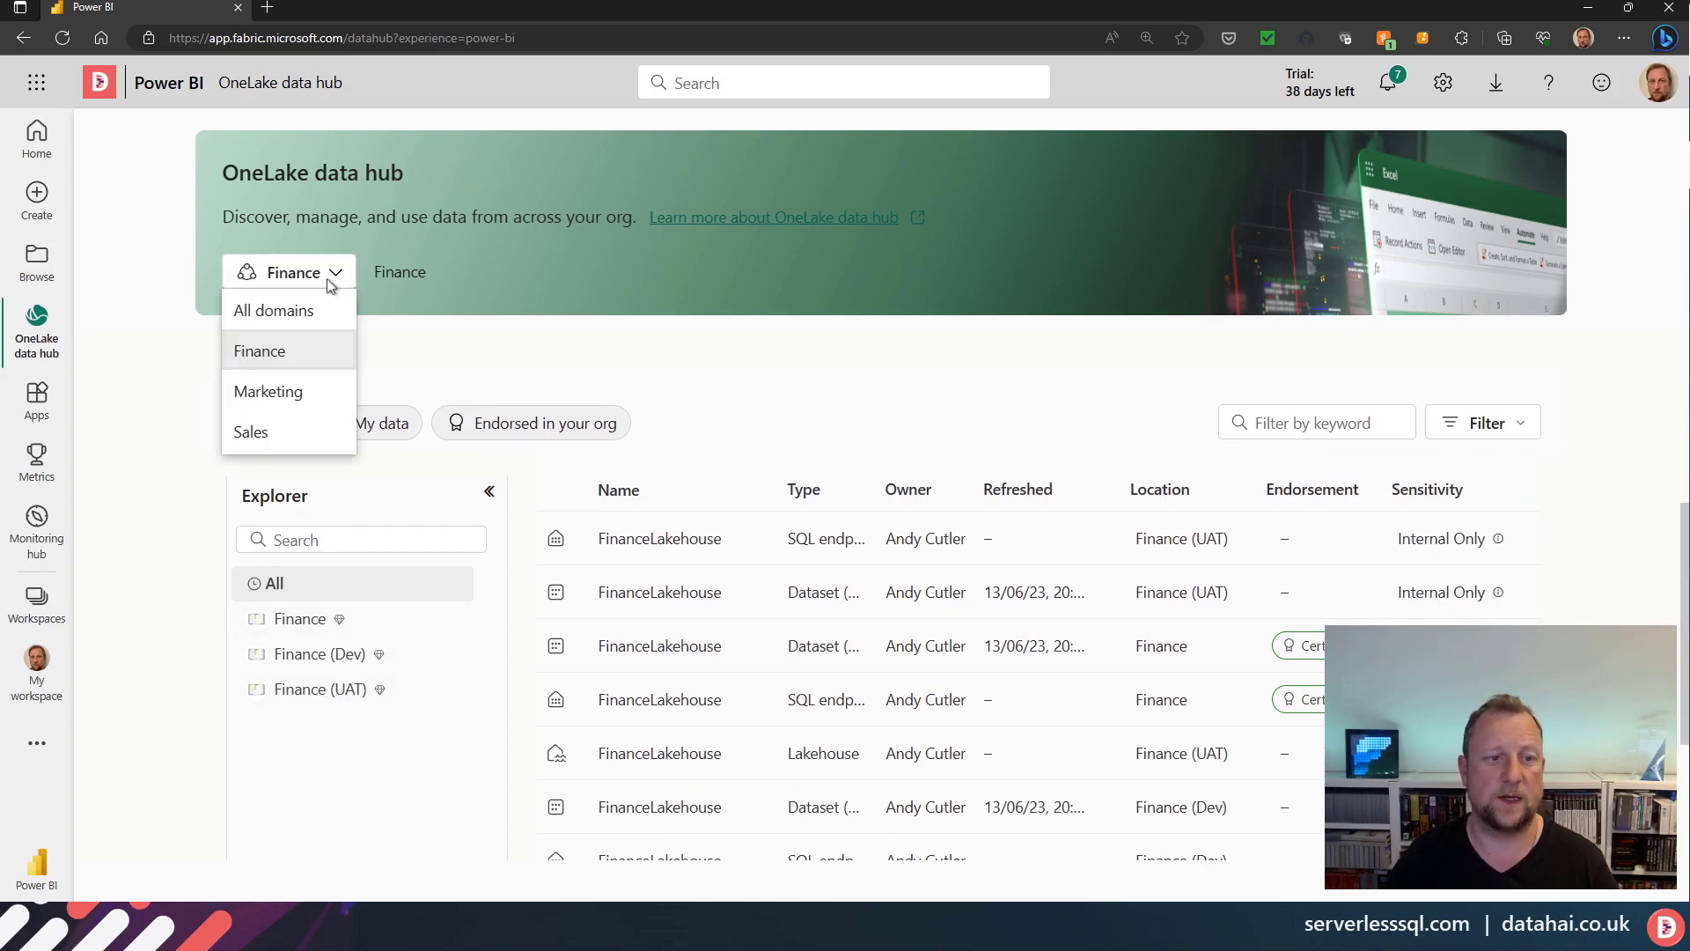
# - Select the Marketing domain and keep only endorsed MarketingLakehouse lakehouse, SQL endpoint and dataset
pyautogui.click(292, 398)
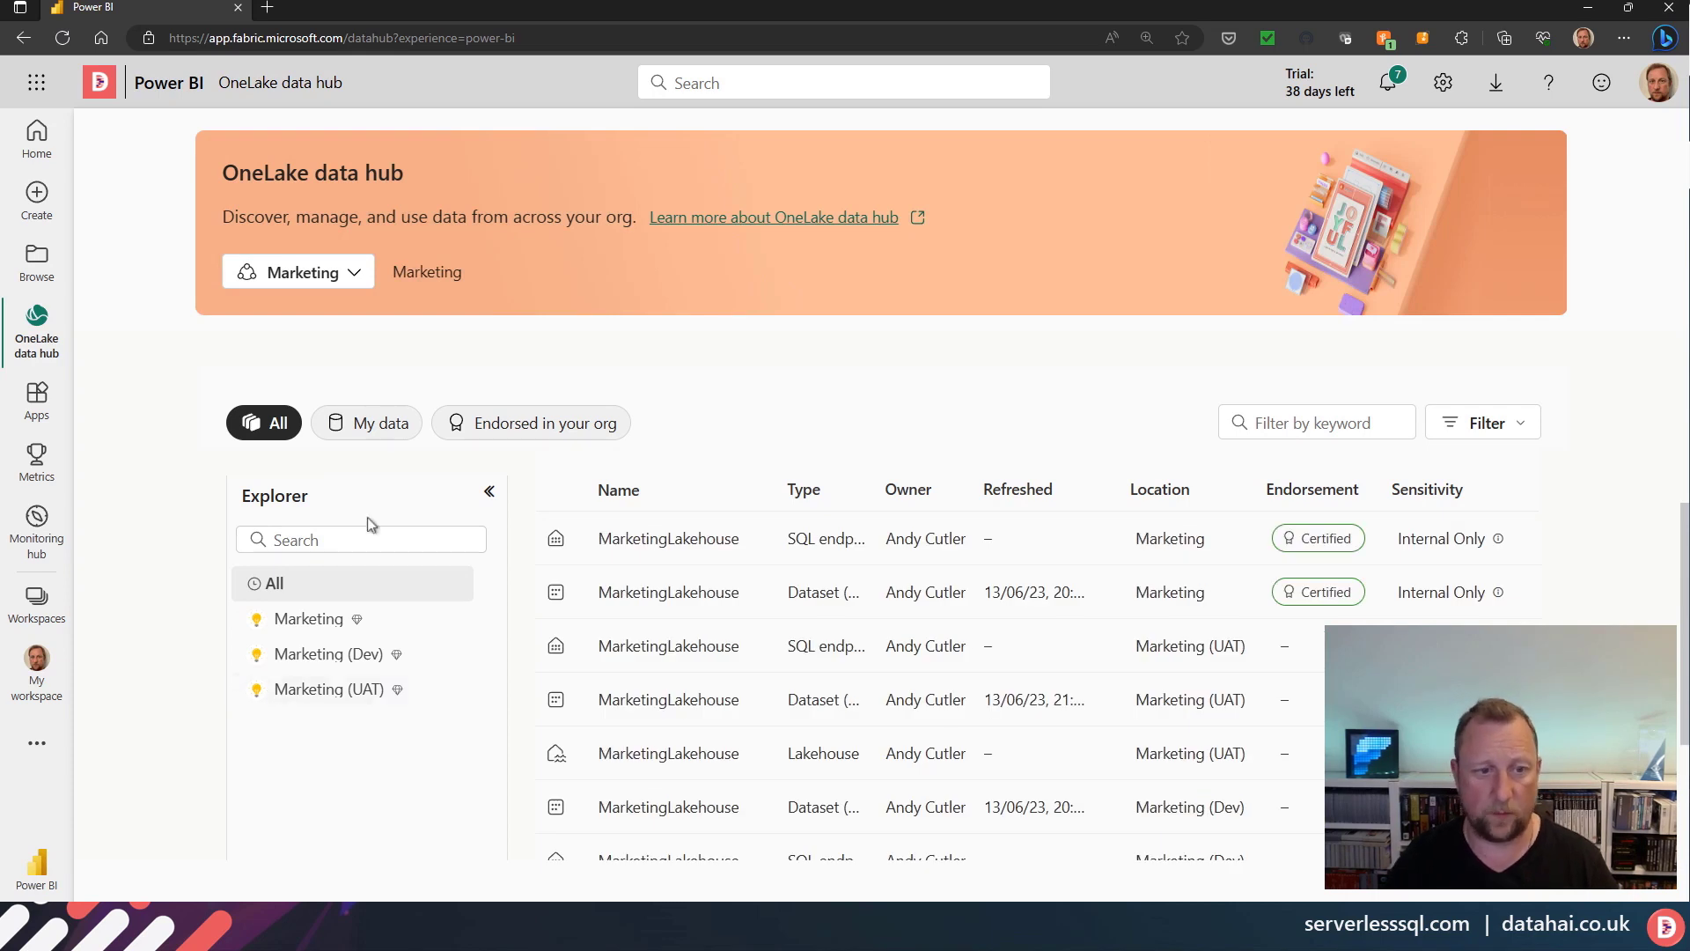
pyautogui.click(453, 422)
pyautogui.scroll(-1, 924, 721)
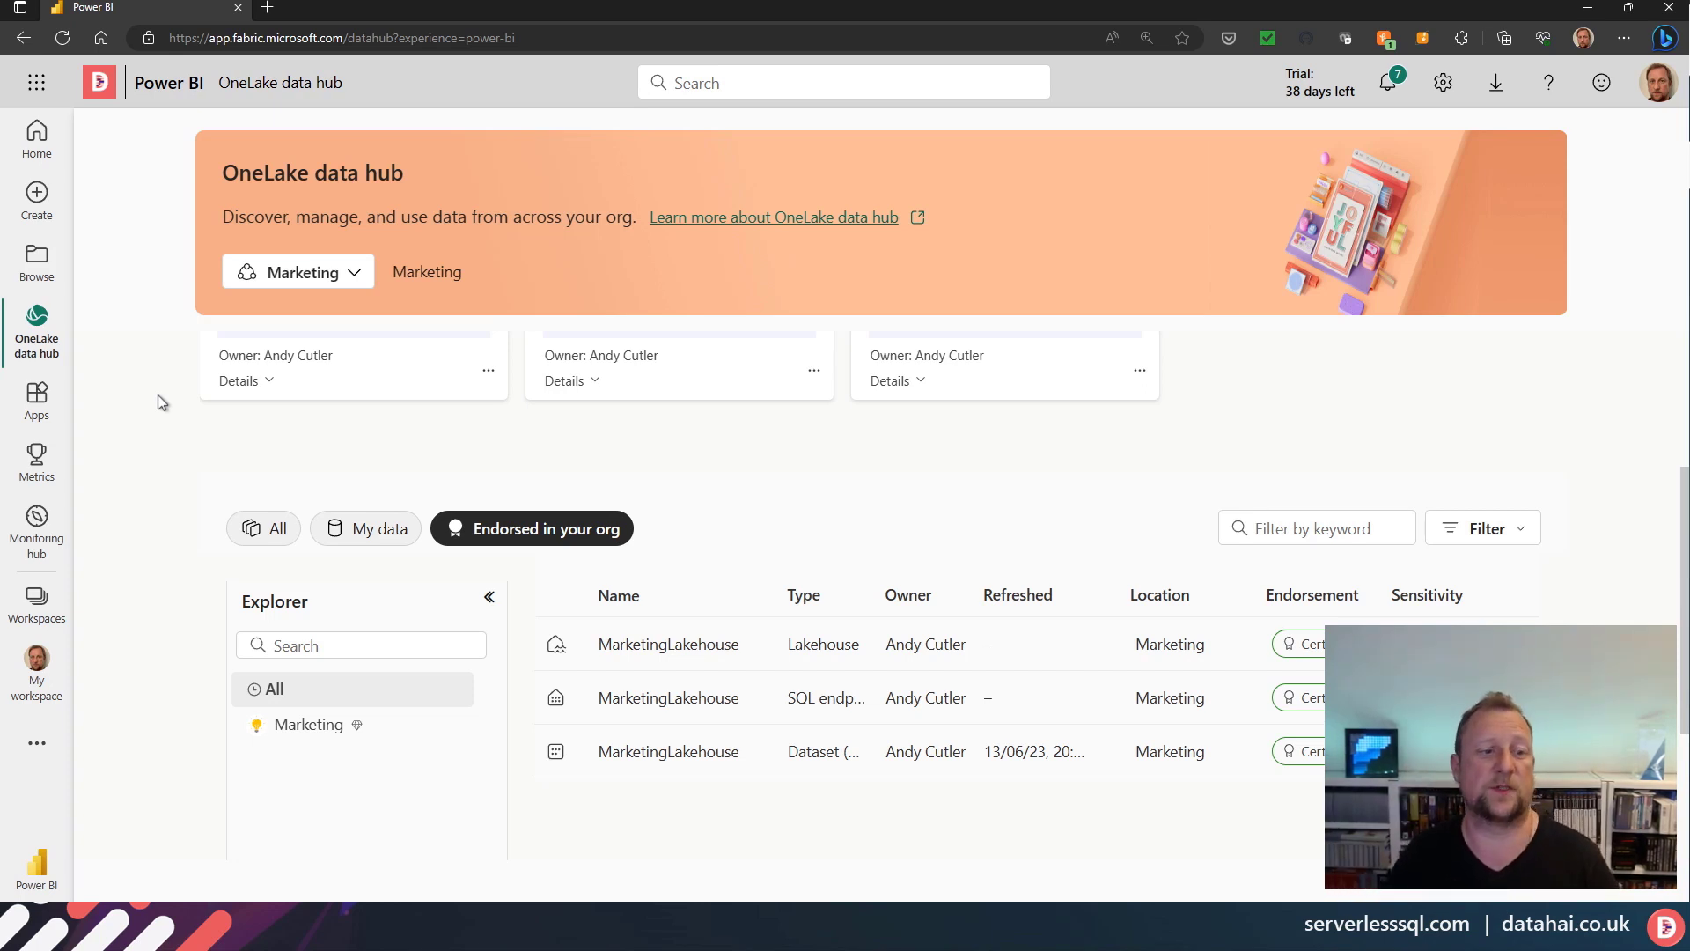
# - Check the Finance workspace's Premium settings: license mode Trial, small dataset storage format
pyautogui.click(36, 598)
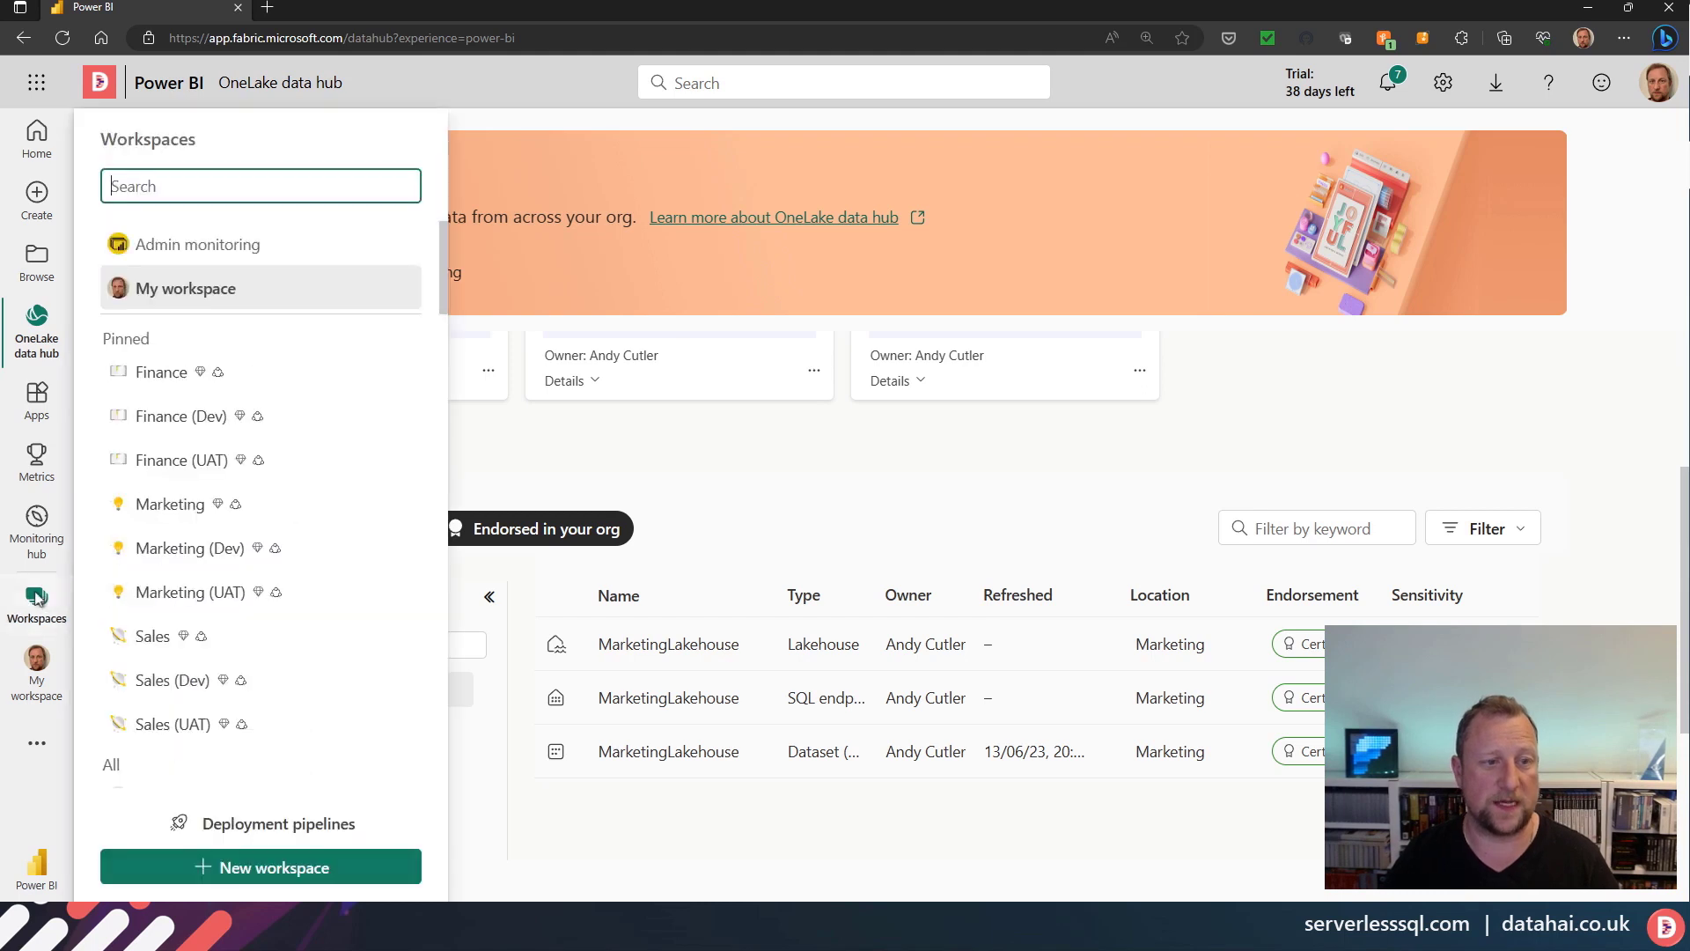
pyautogui.click(195, 372)
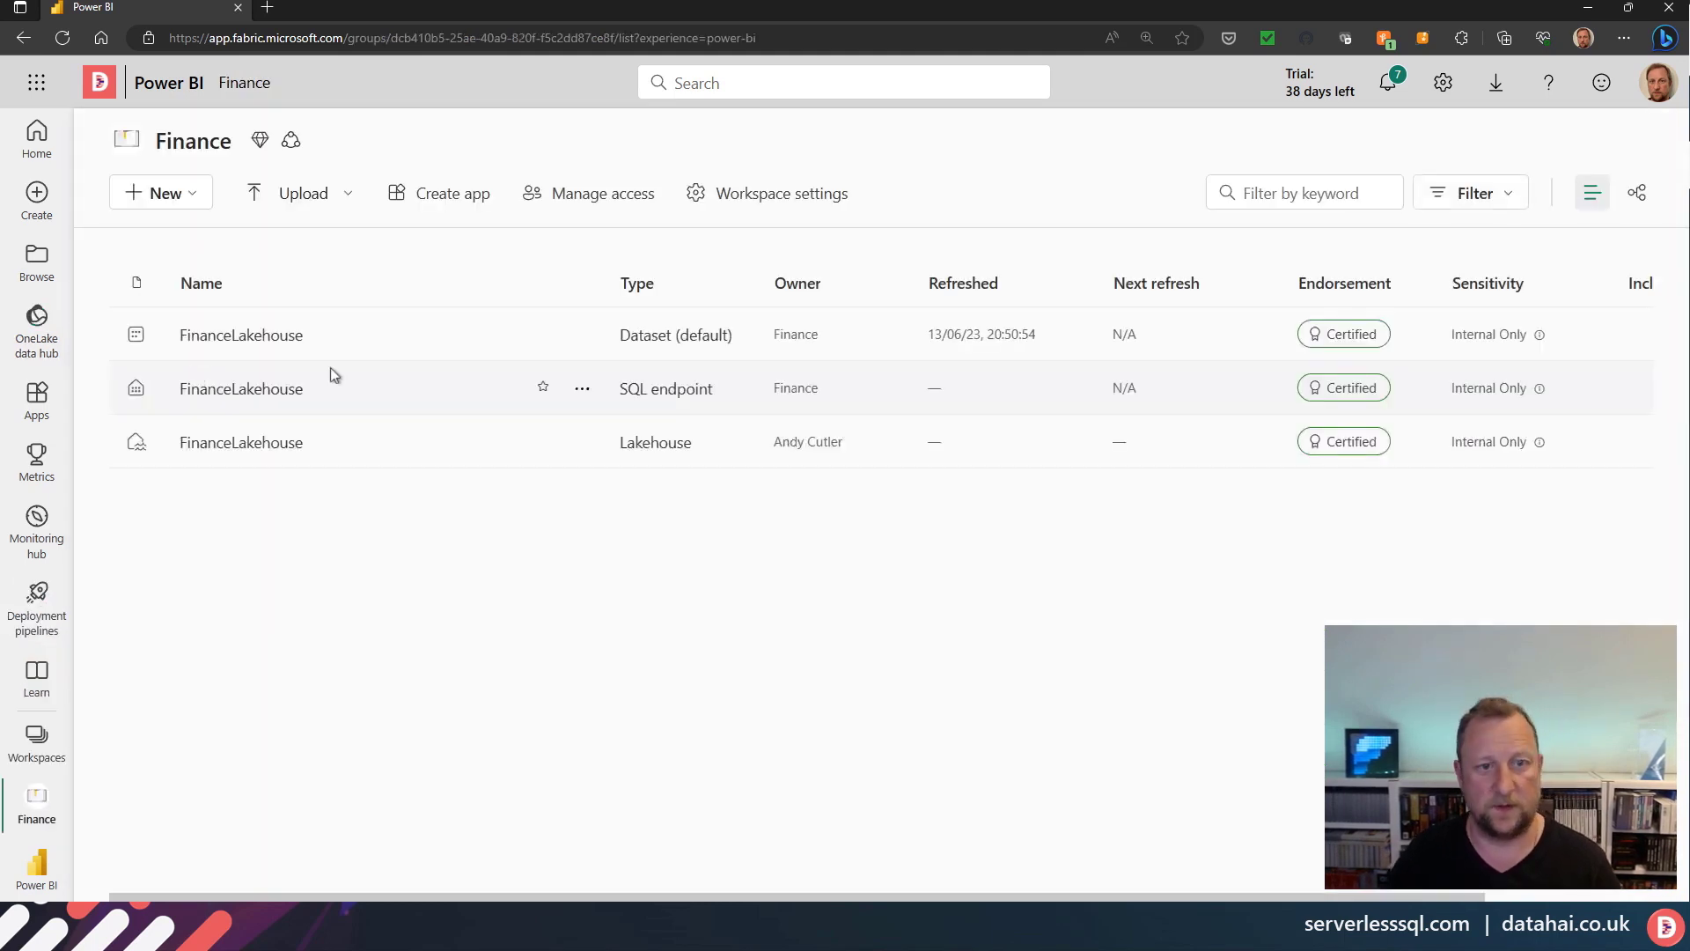
pyautogui.click(763, 202)
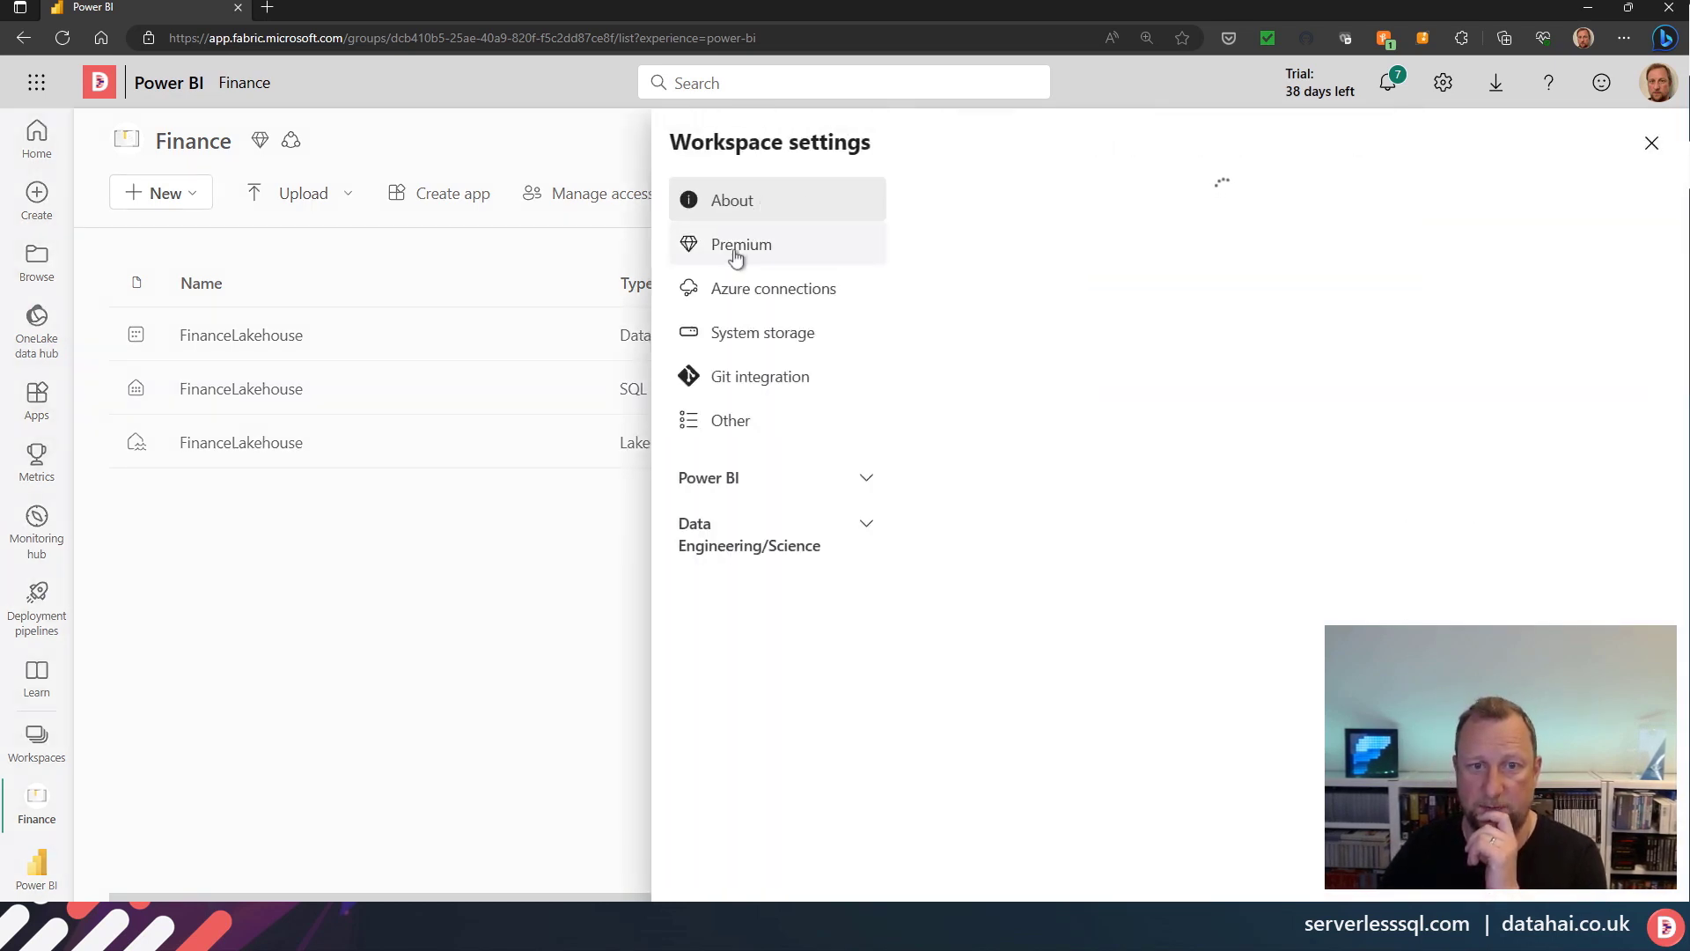
pyautogui.click(738, 249)
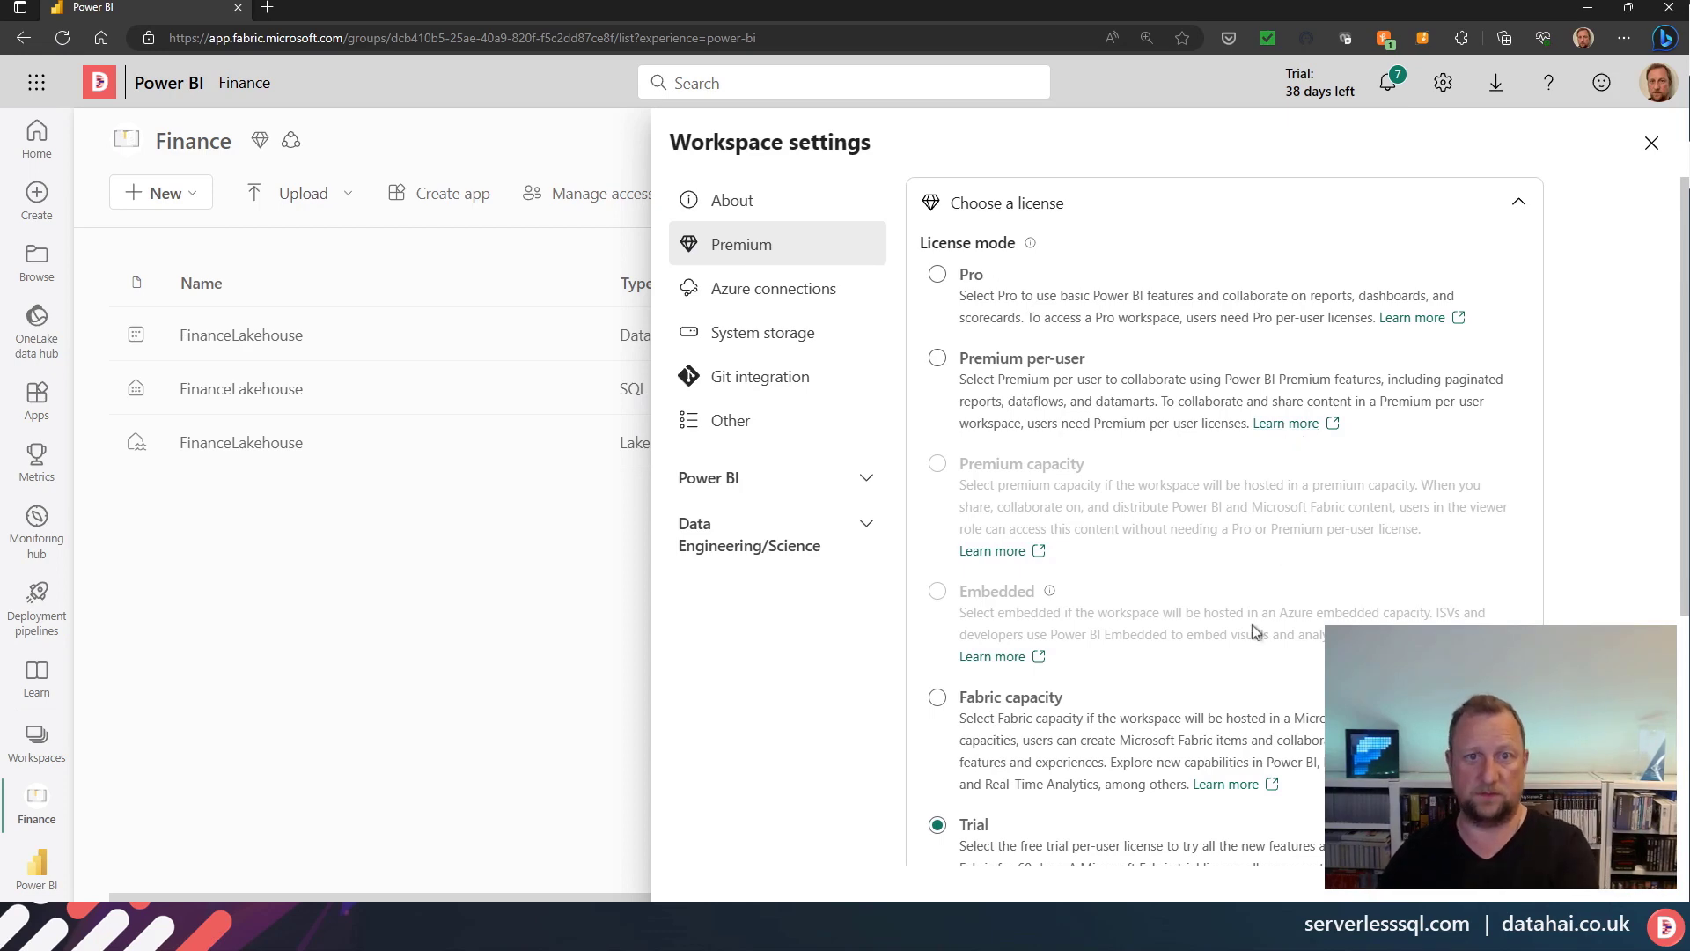
pyautogui.scroll(-3, 1232, 753)
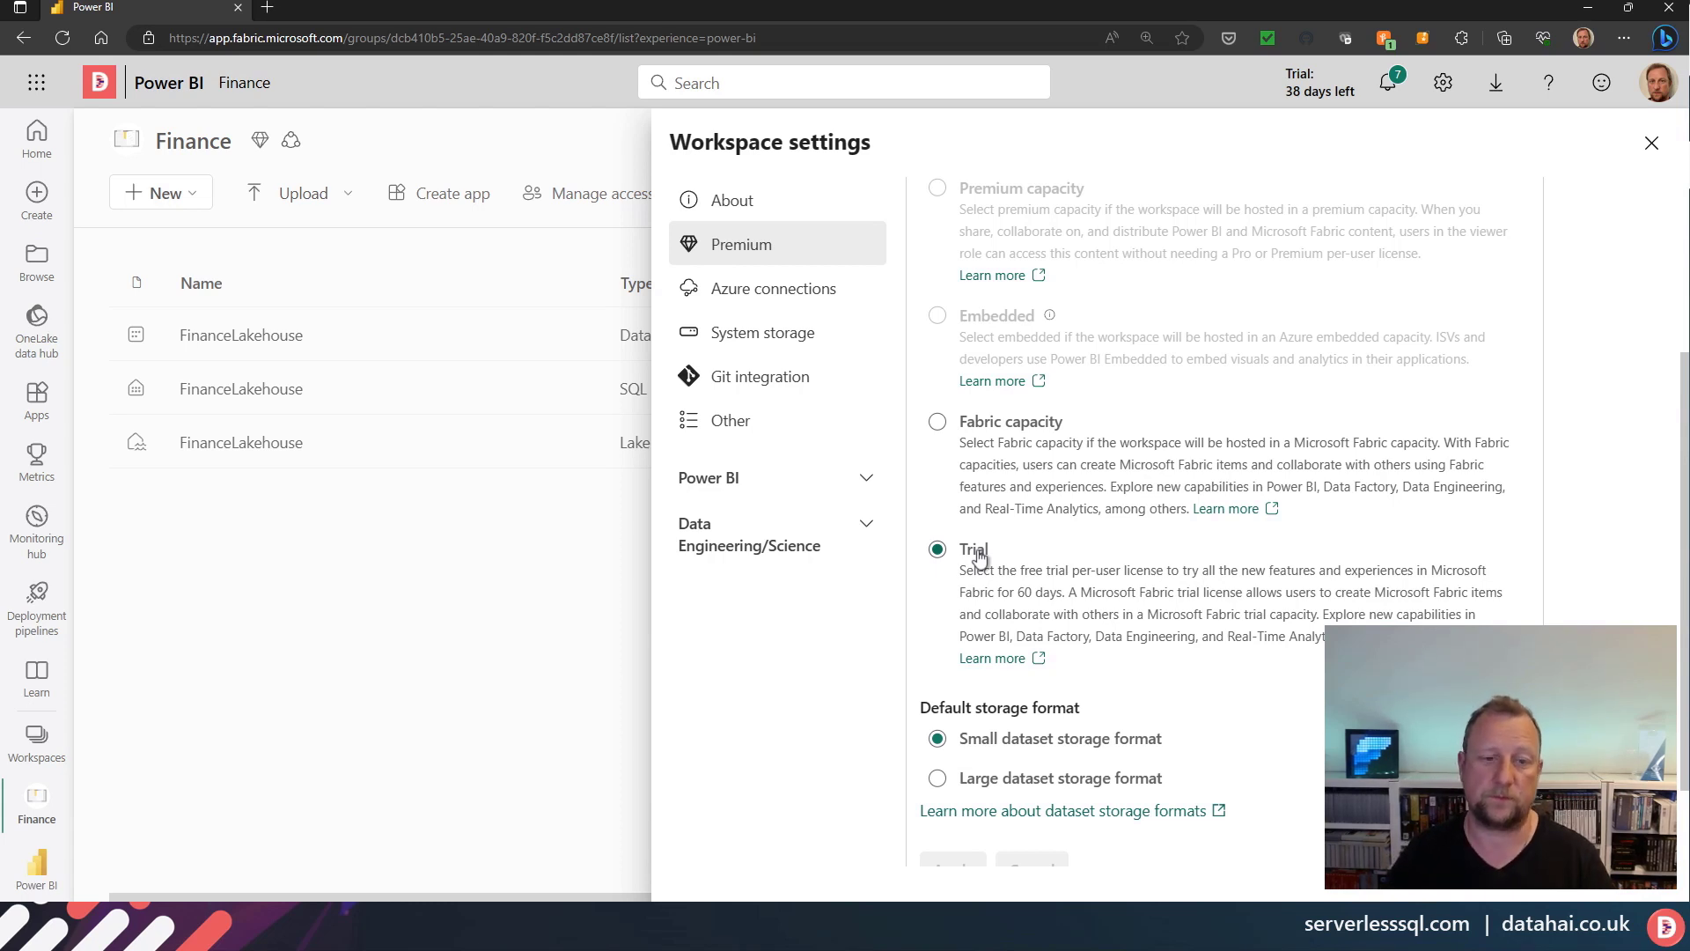
# - Close the Finance settings and open the Finance (Dev) workspace's Premium licence settings
pyautogui.click(415, 551)
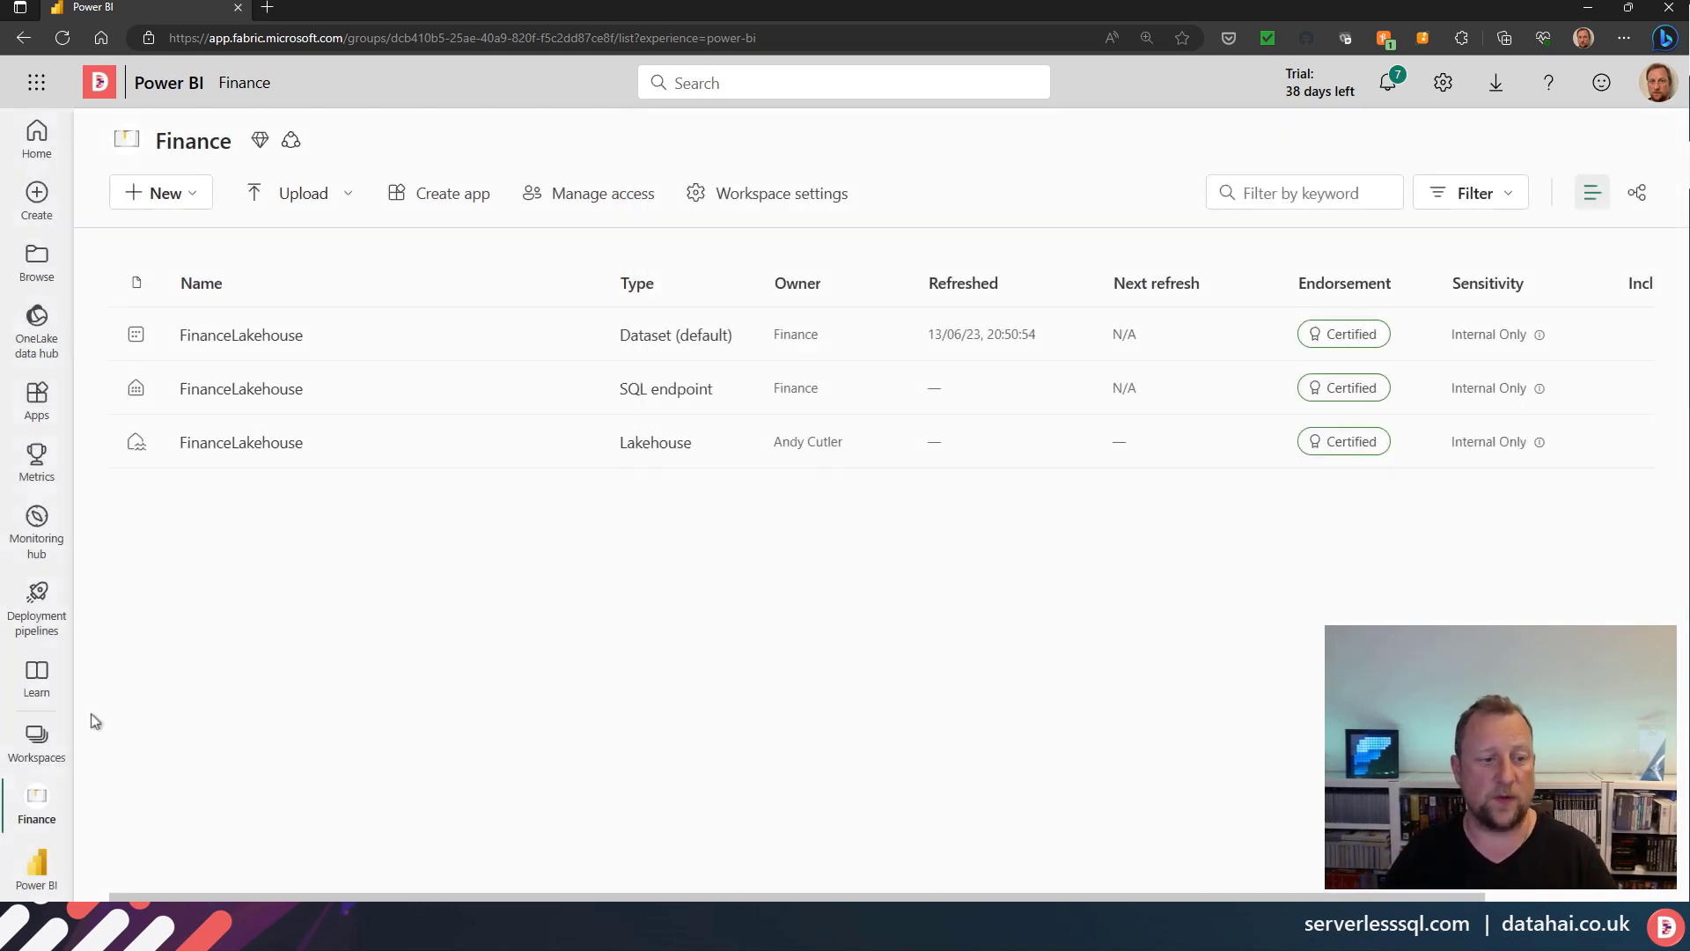
pyautogui.click(36, 737)
pyautogui.click(211, 425)
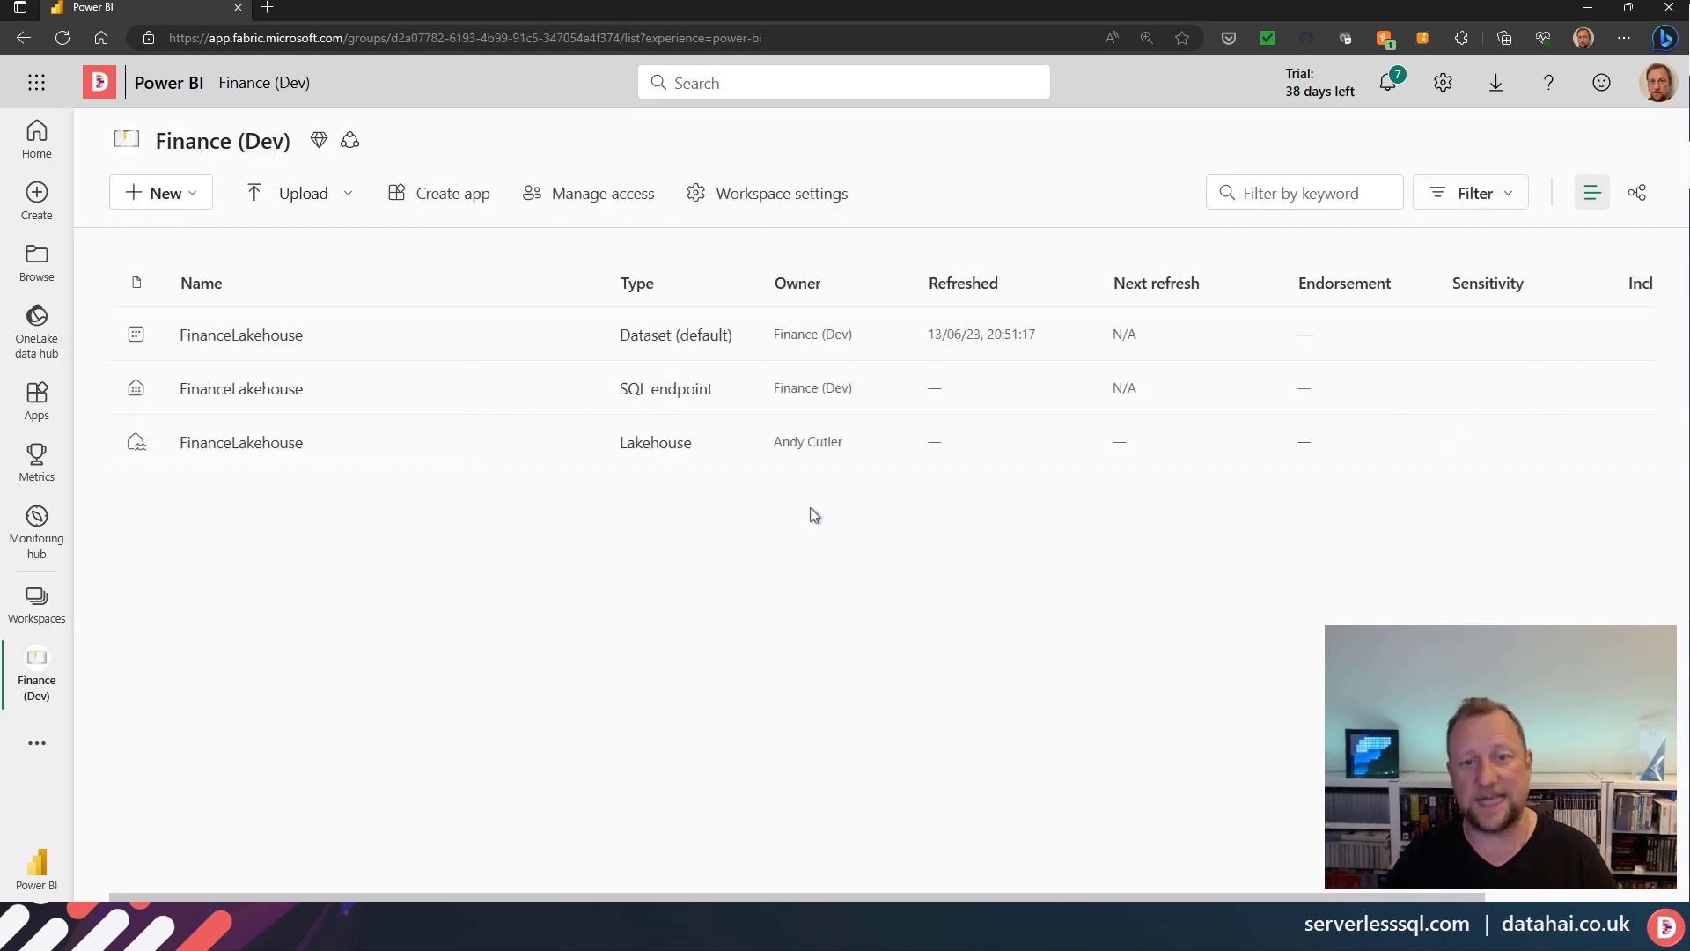
pyautogui.click(781, 194)
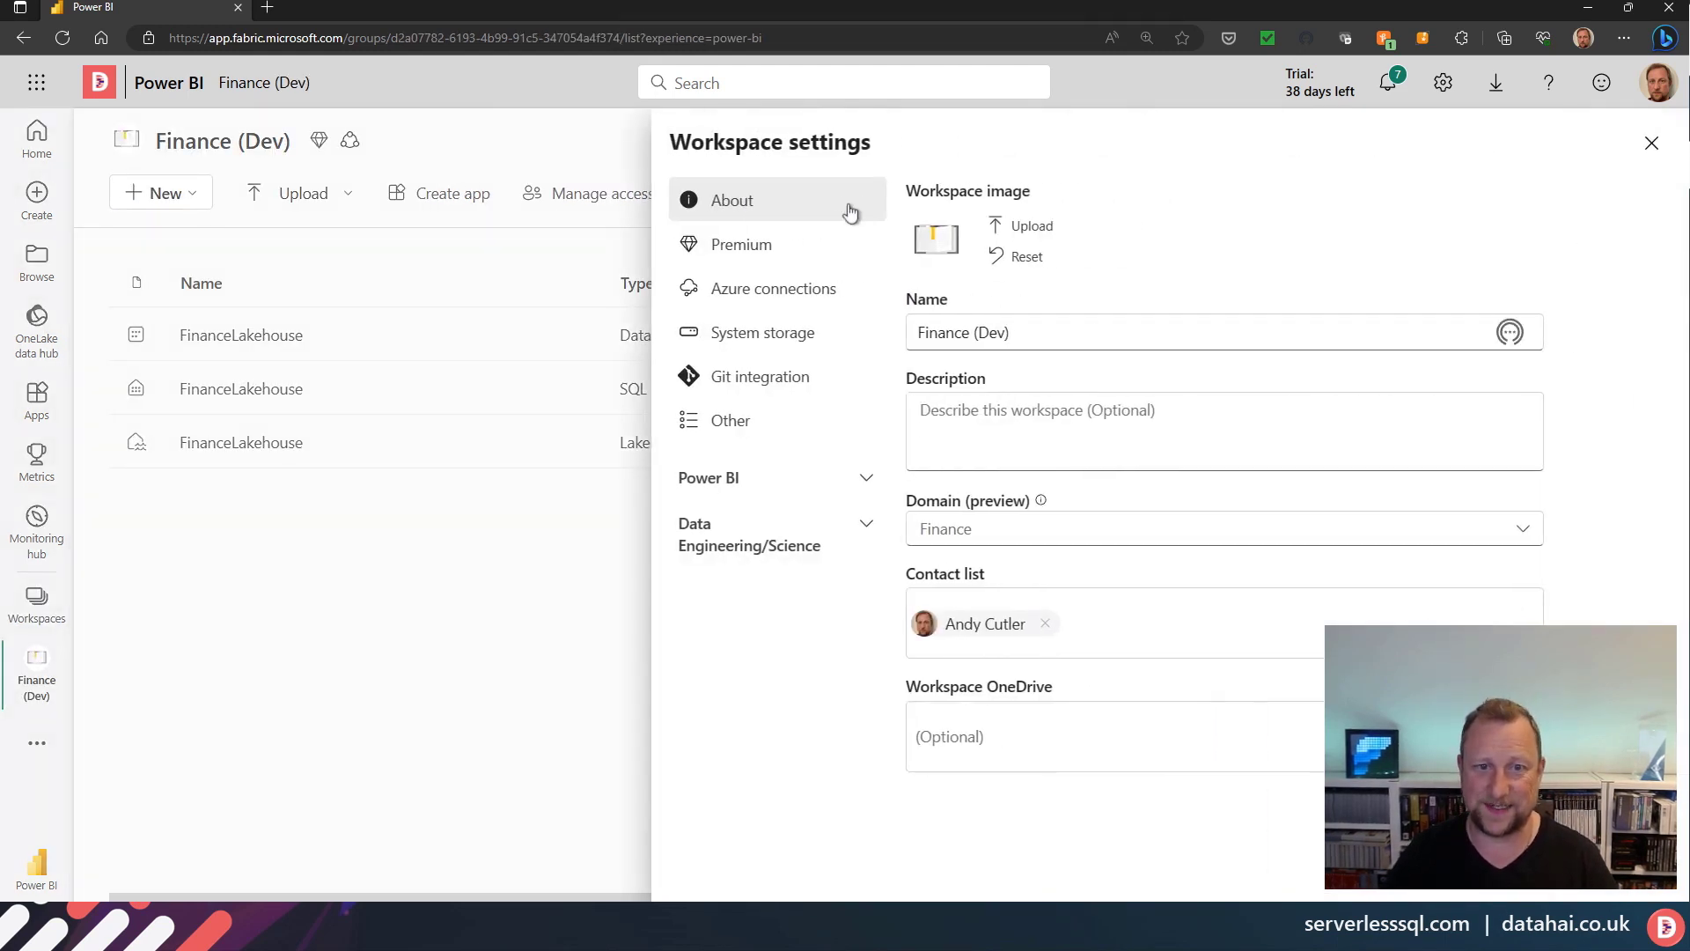
pyautogui.click(797, 244)
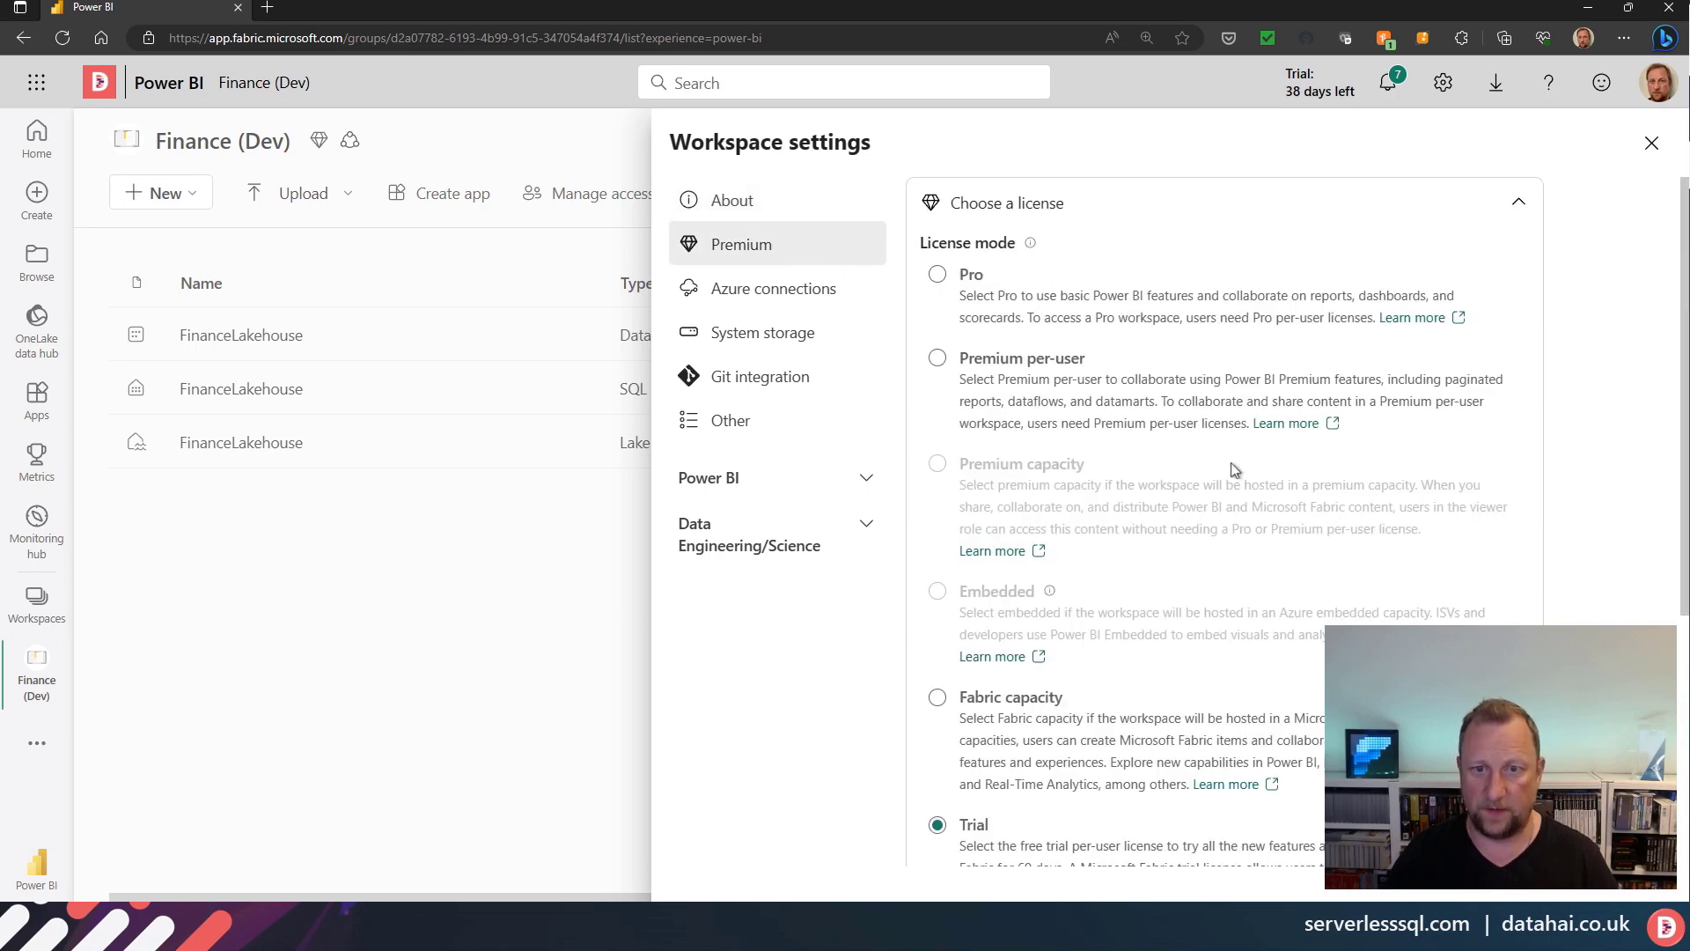
# - Set Finance (Dev) to Fabric capacity dhfabricone - UK South and apply
pyautogui.scroll(-4, 1229, 472)
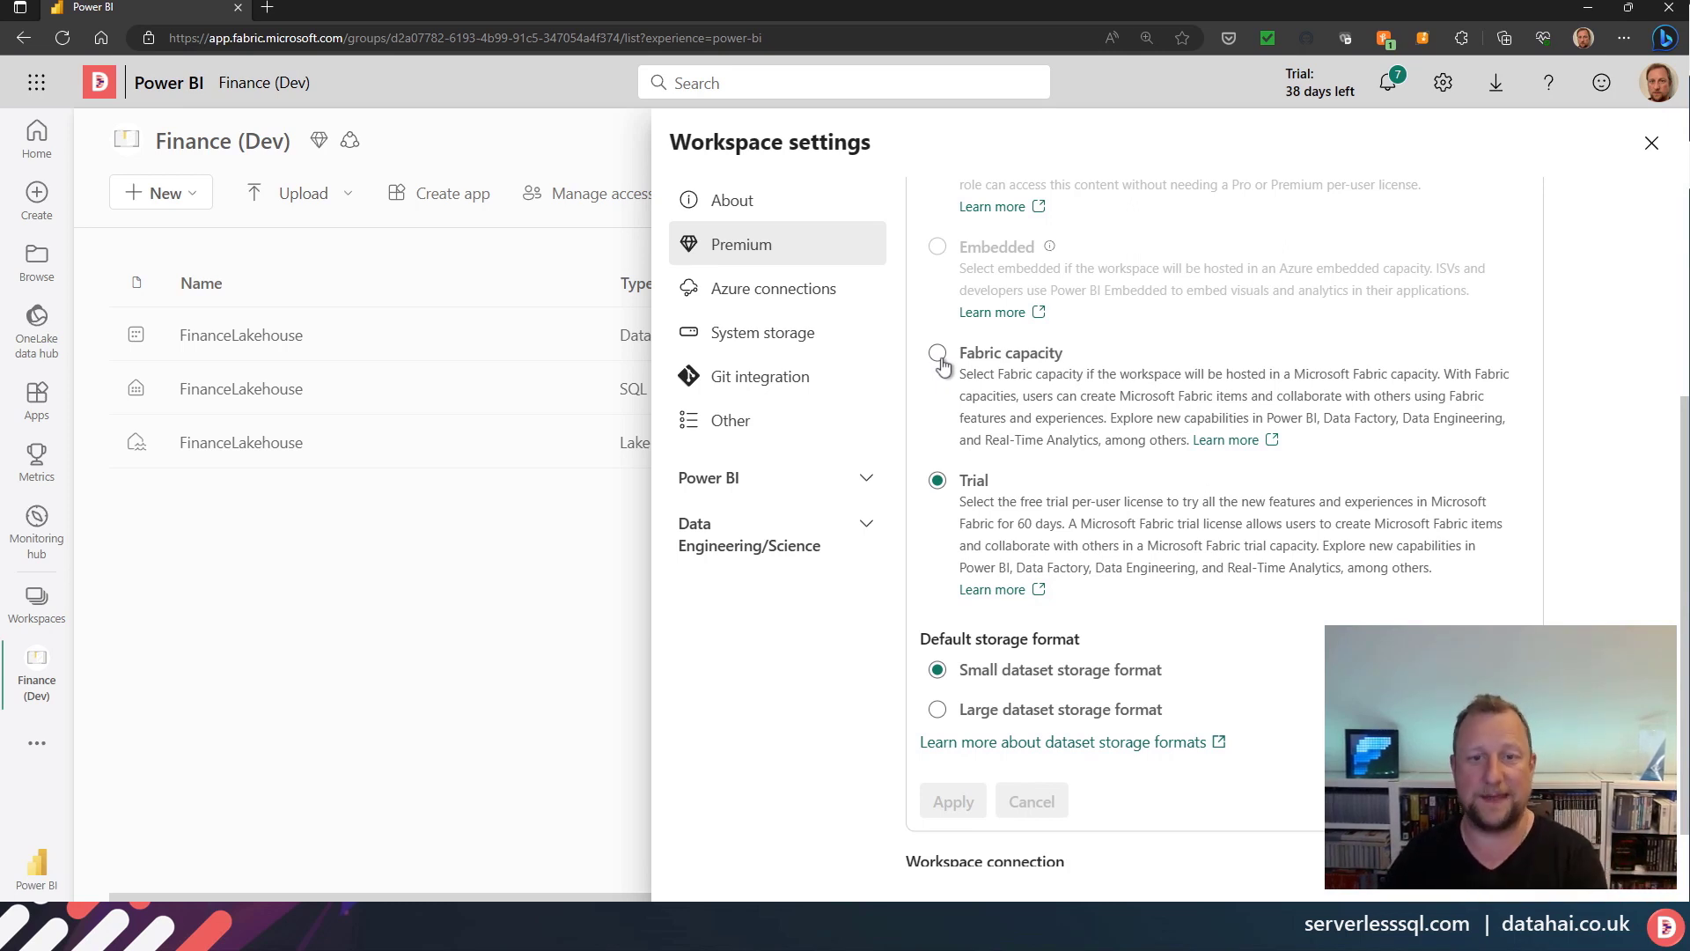
pyautogui.click(938, 355)
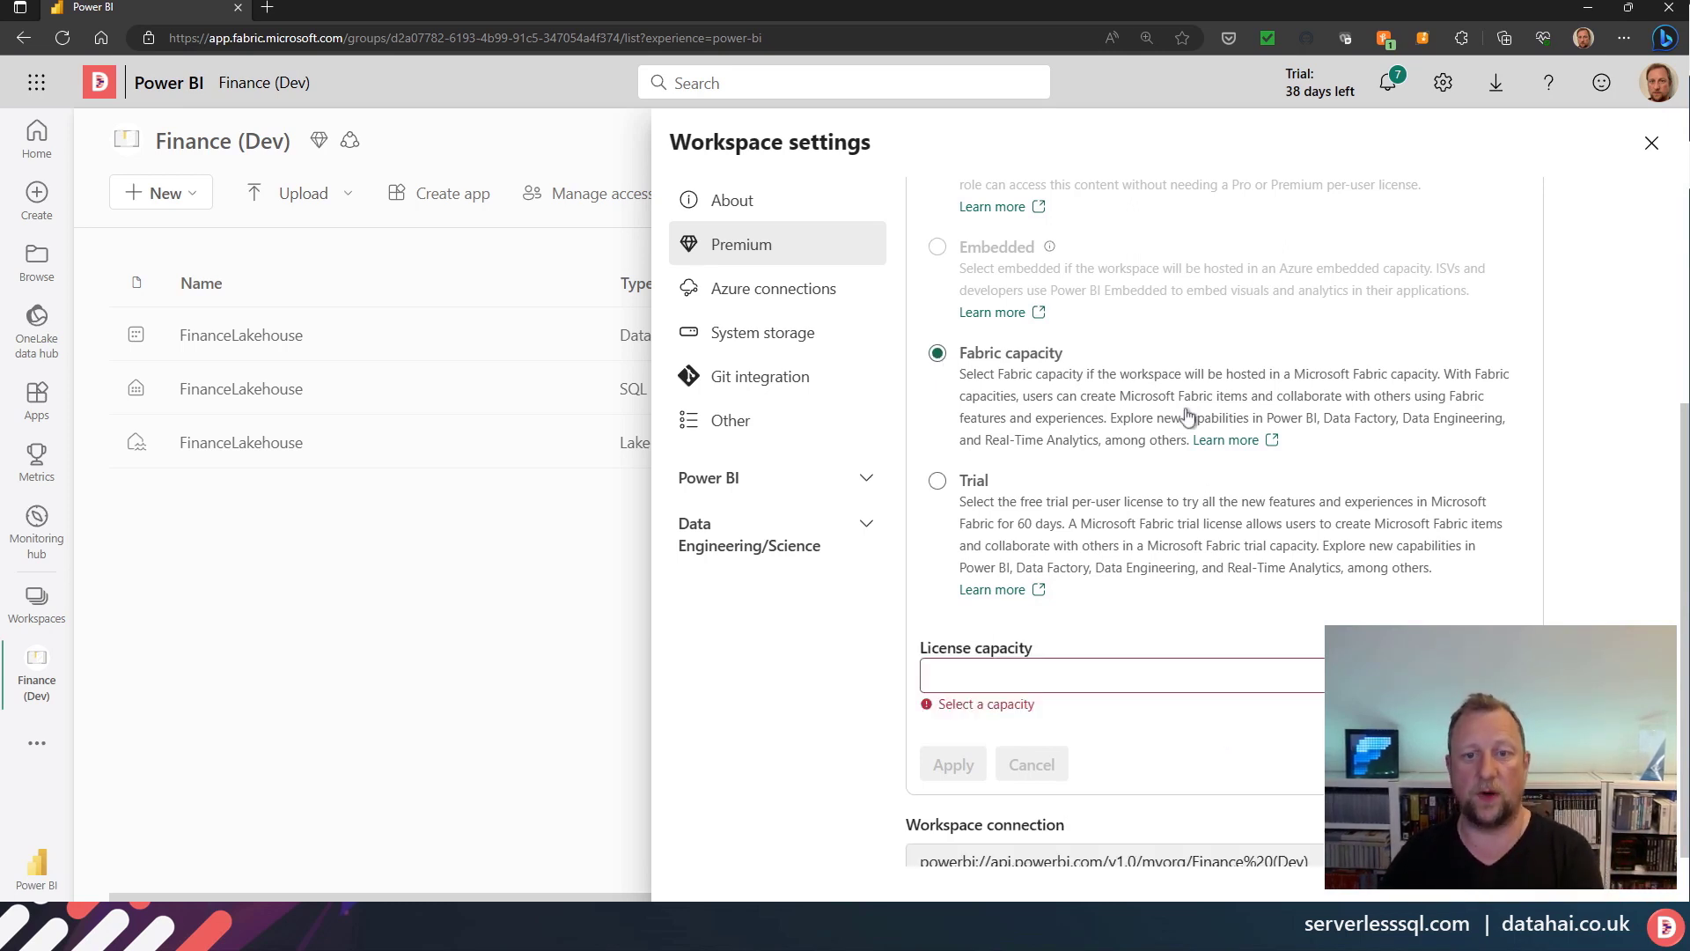
pyautogui.click(1193, 679)
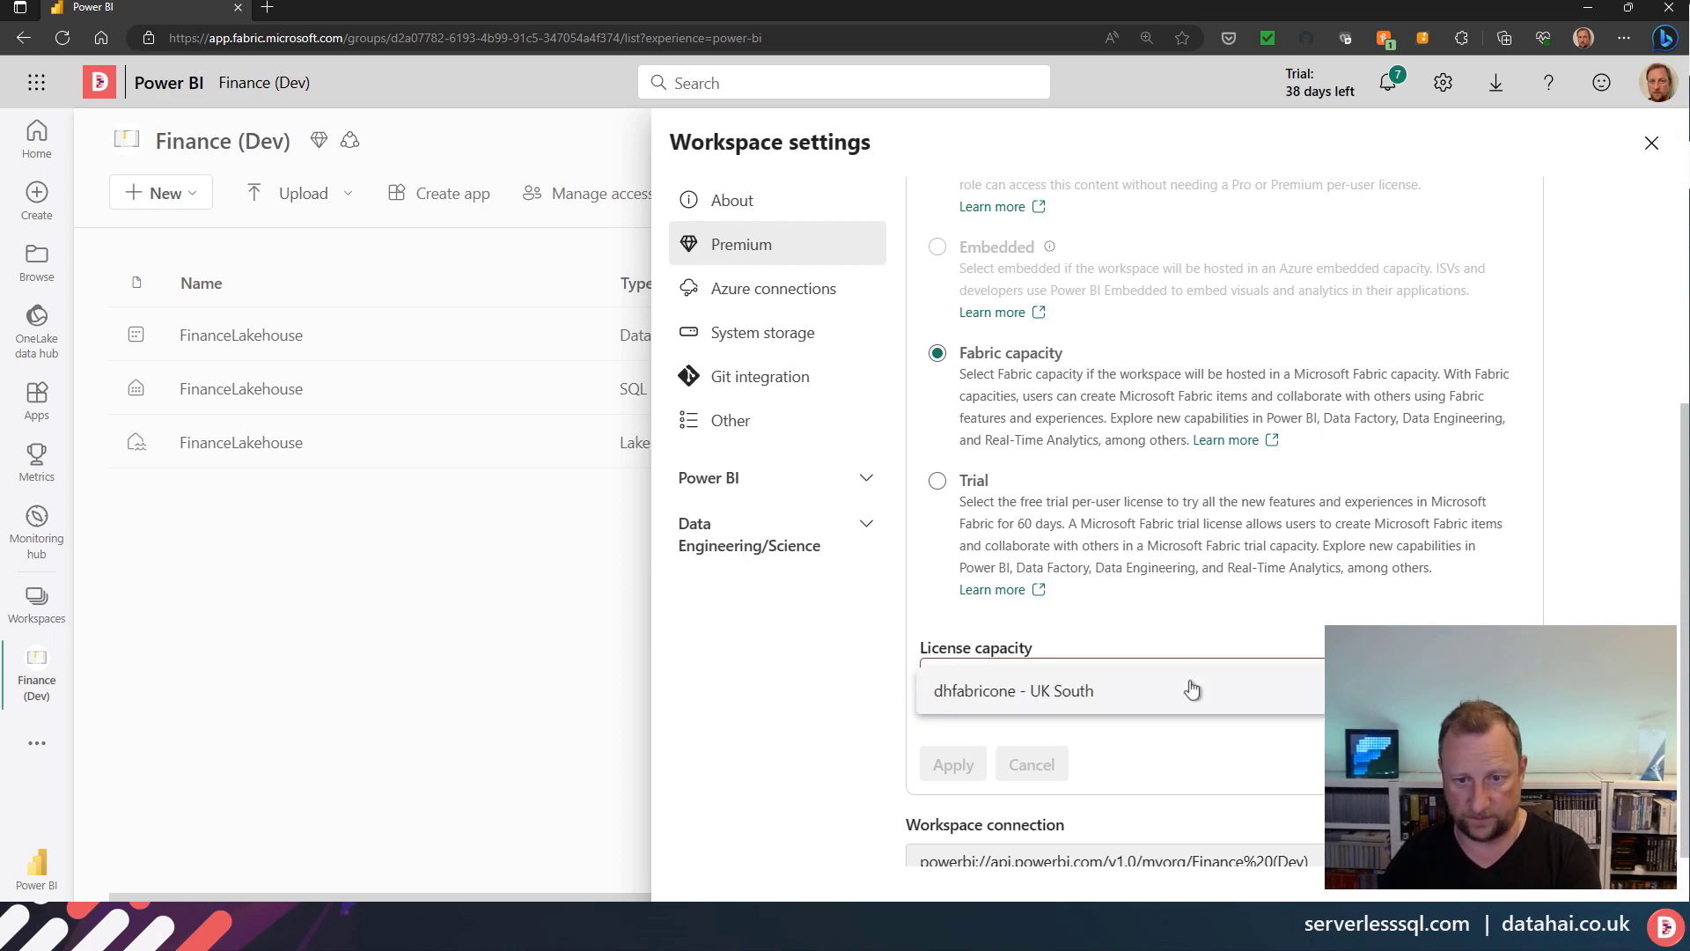
pyautogui.click(1060, 694)
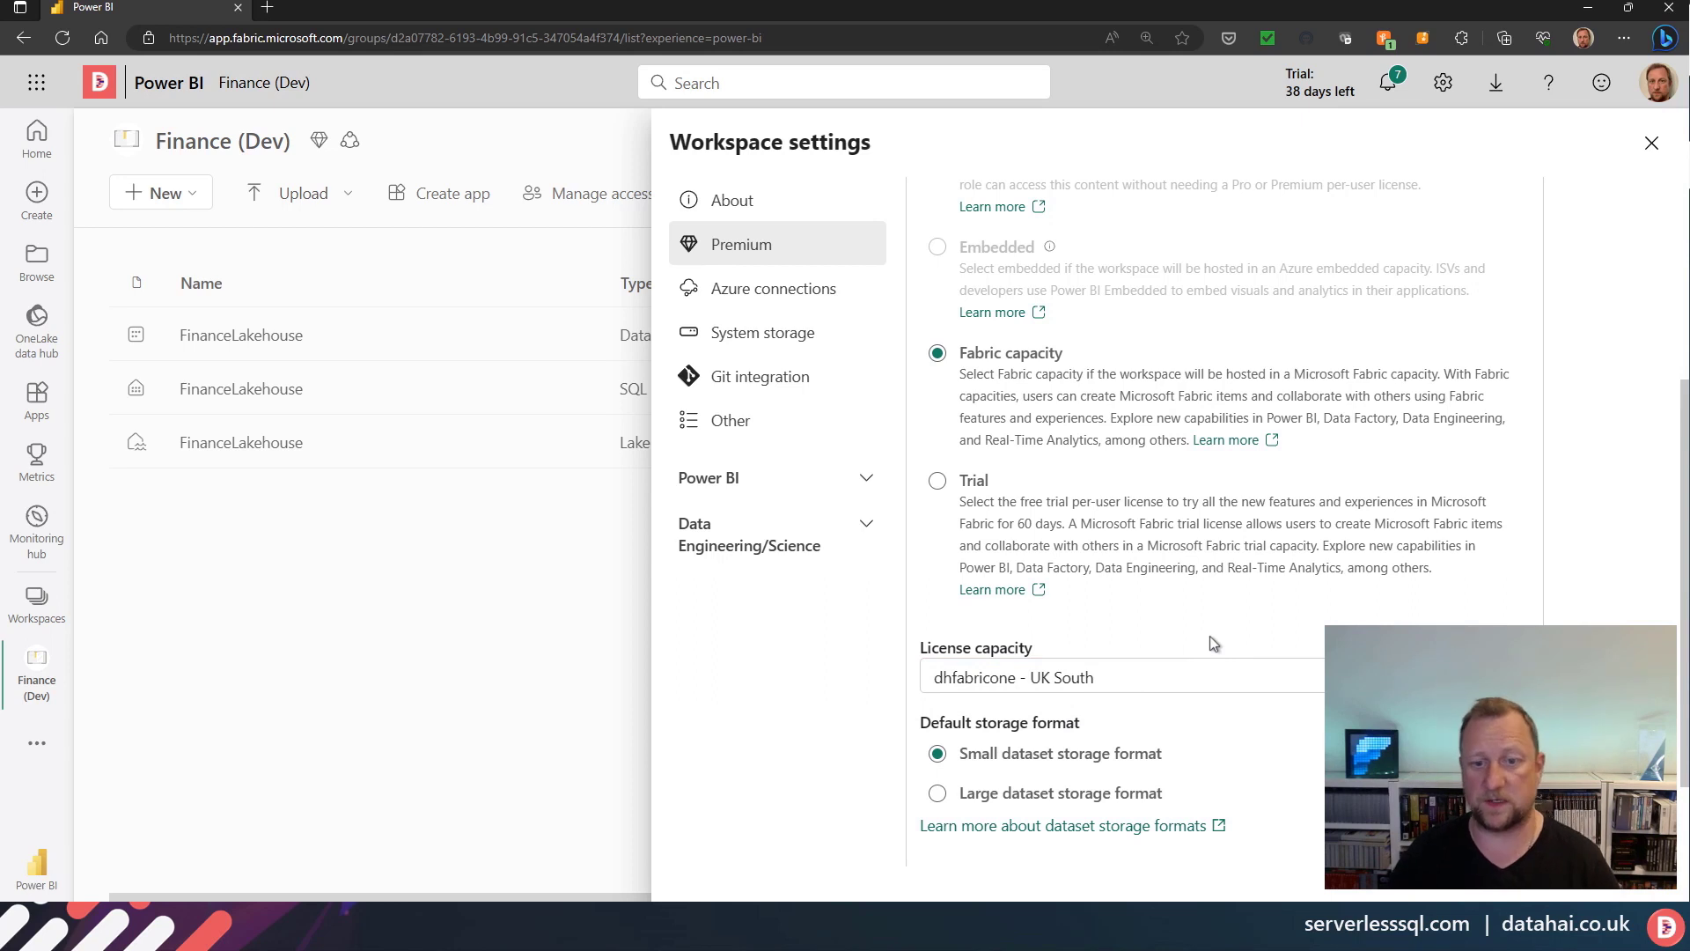
pyautogui.scroll(-2, 1244, 630)
pyautogui.click(930, 764)
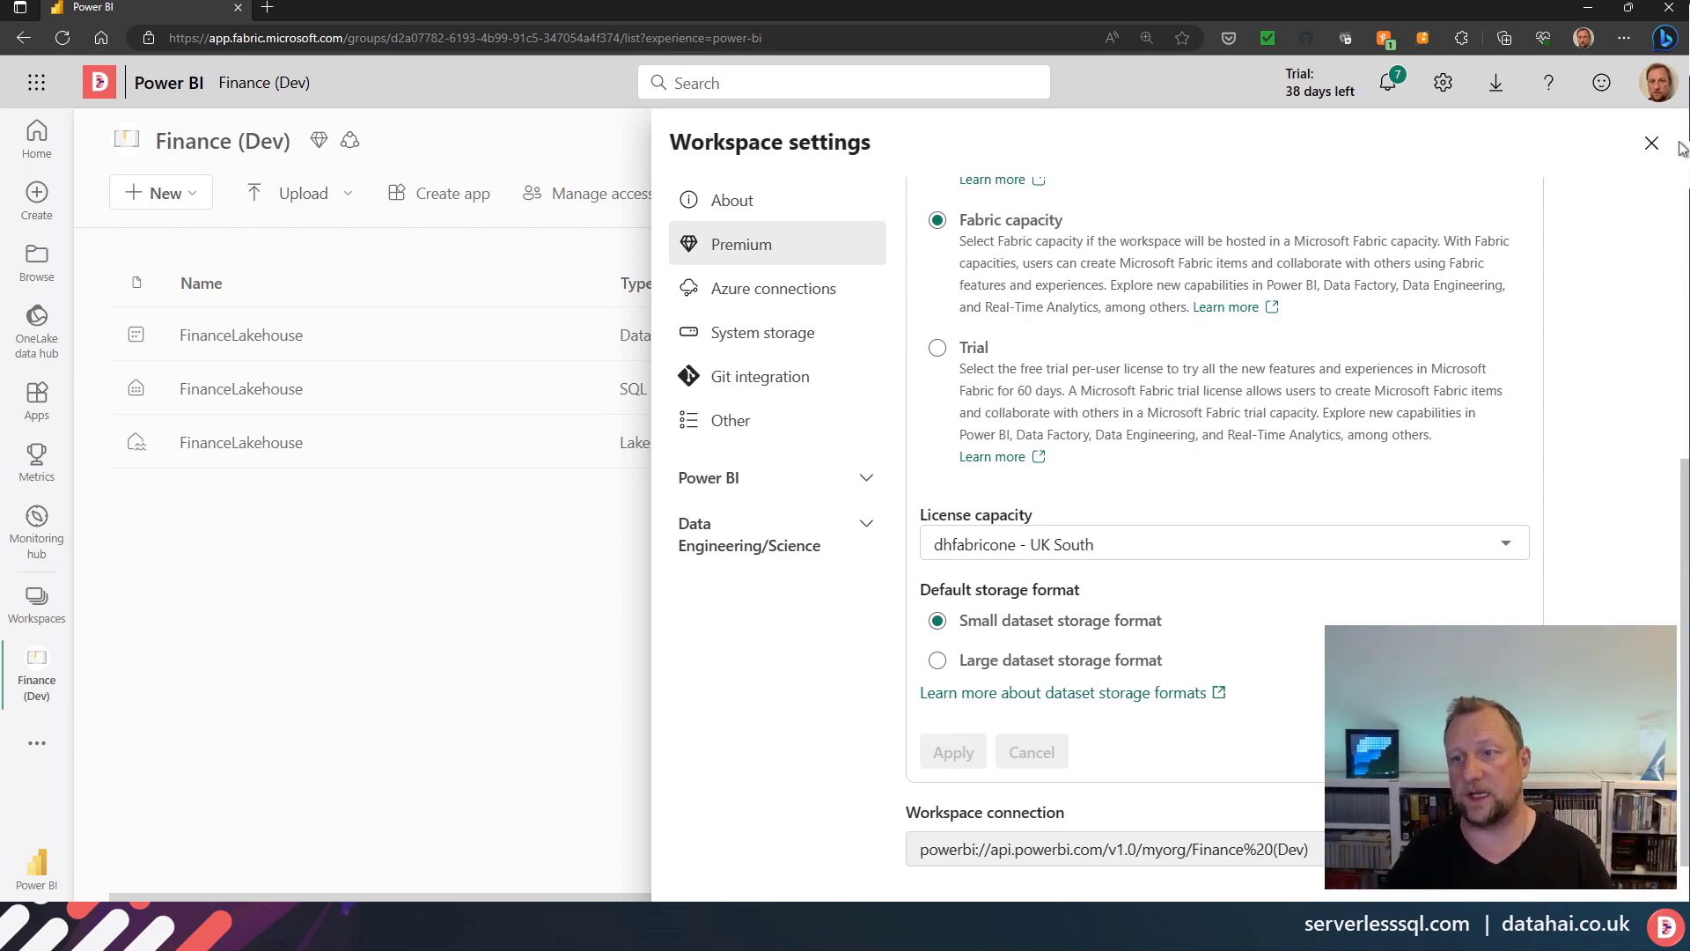
pyautogui.click(1651, 144)
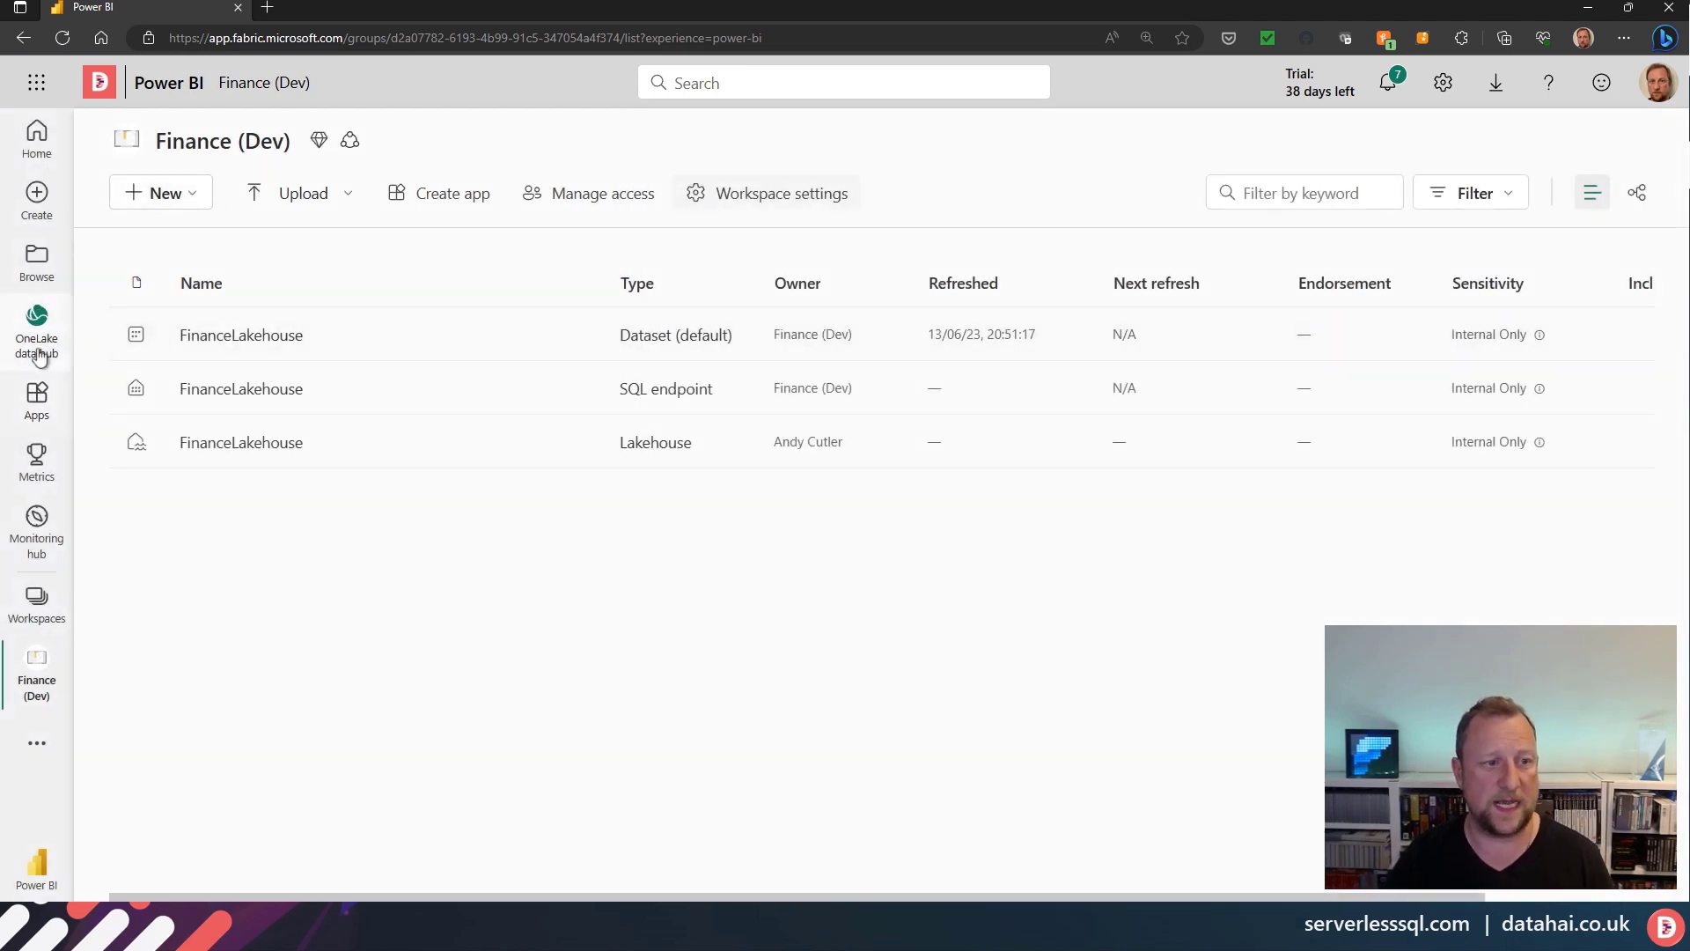
# - Open the Finance (UAT) workspace's Premium licence settings
pyautogui.click(36, 603)
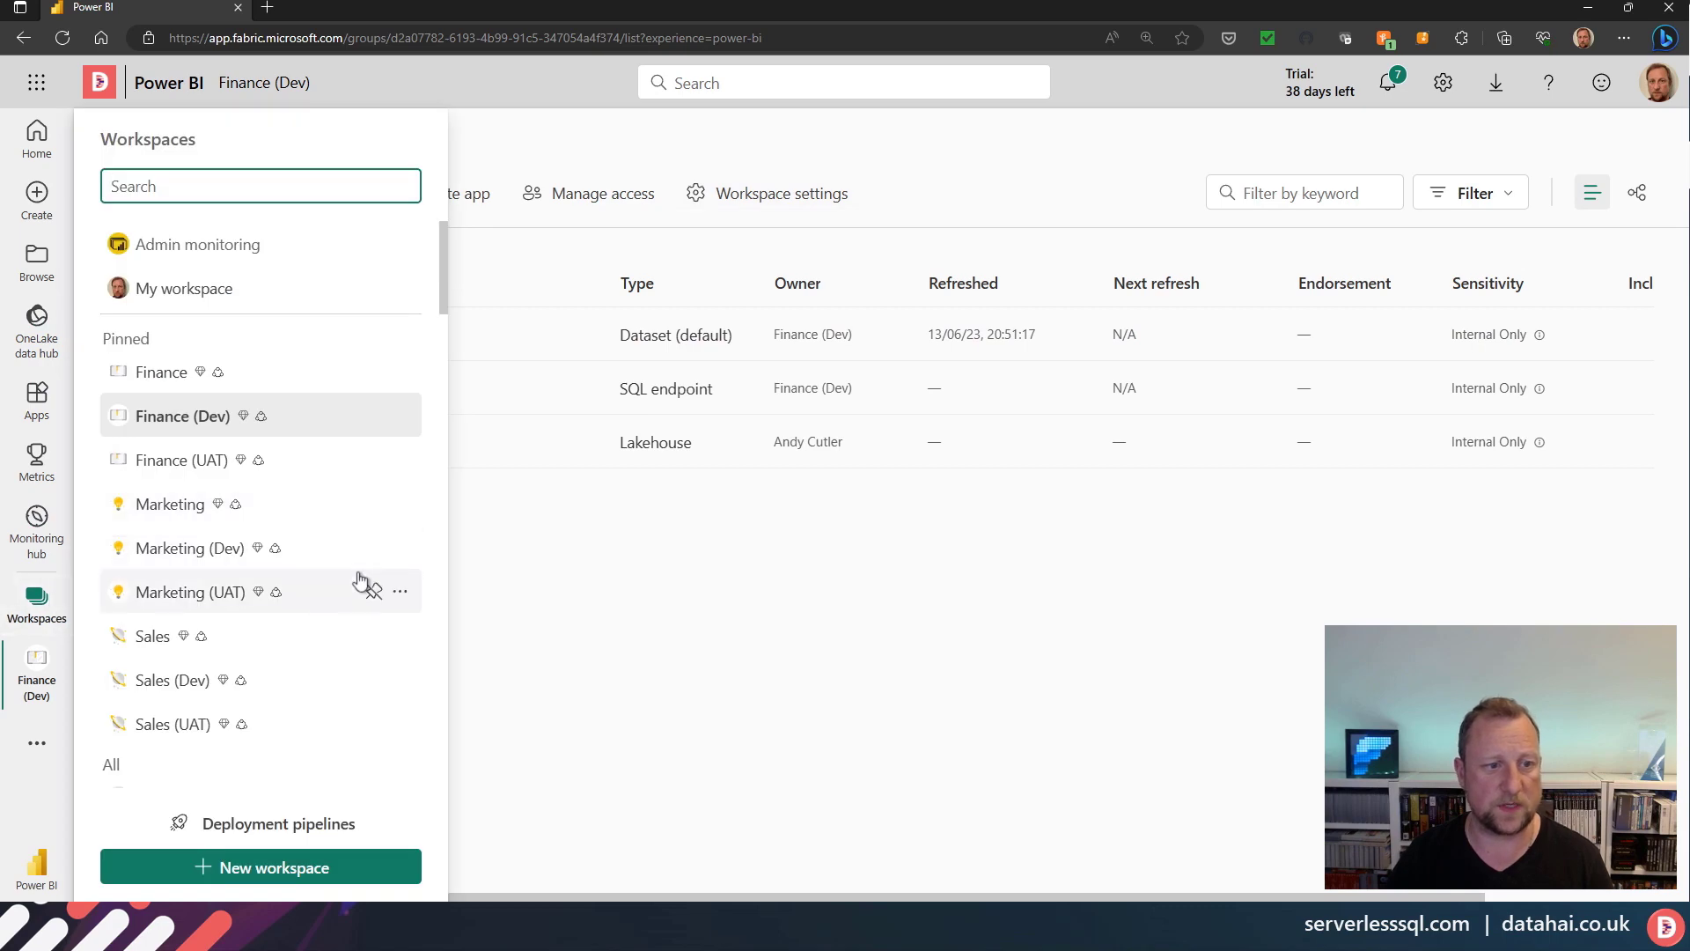
pyautogui.click(197, 468)
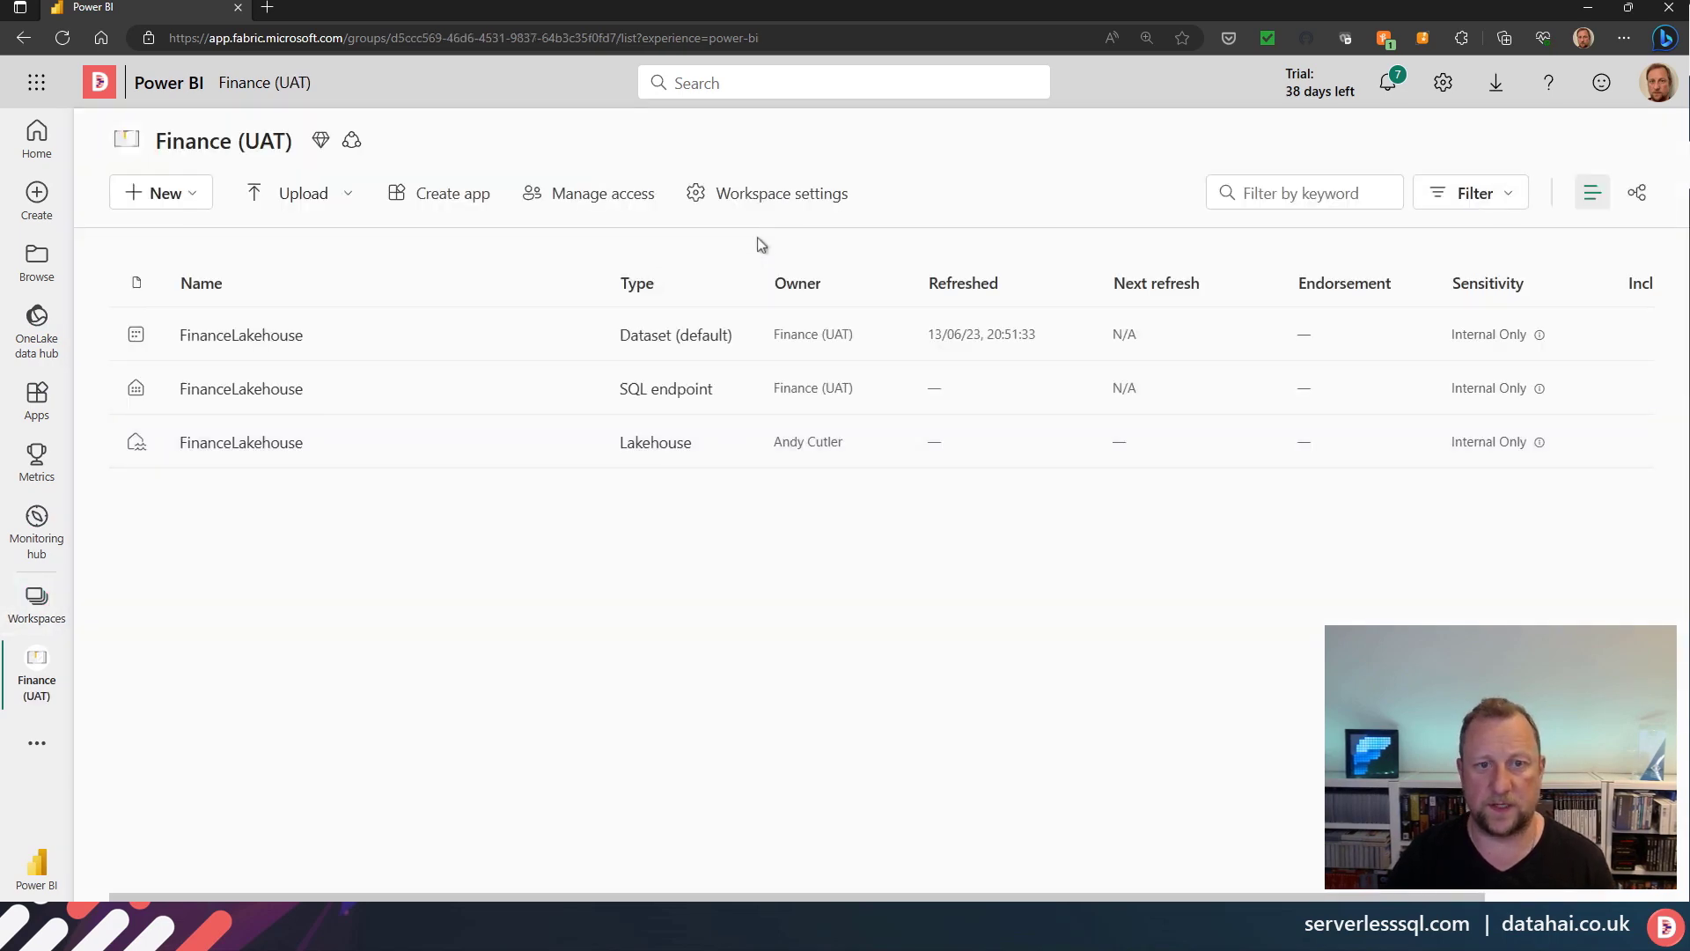
pyautogui.click(793, 195)
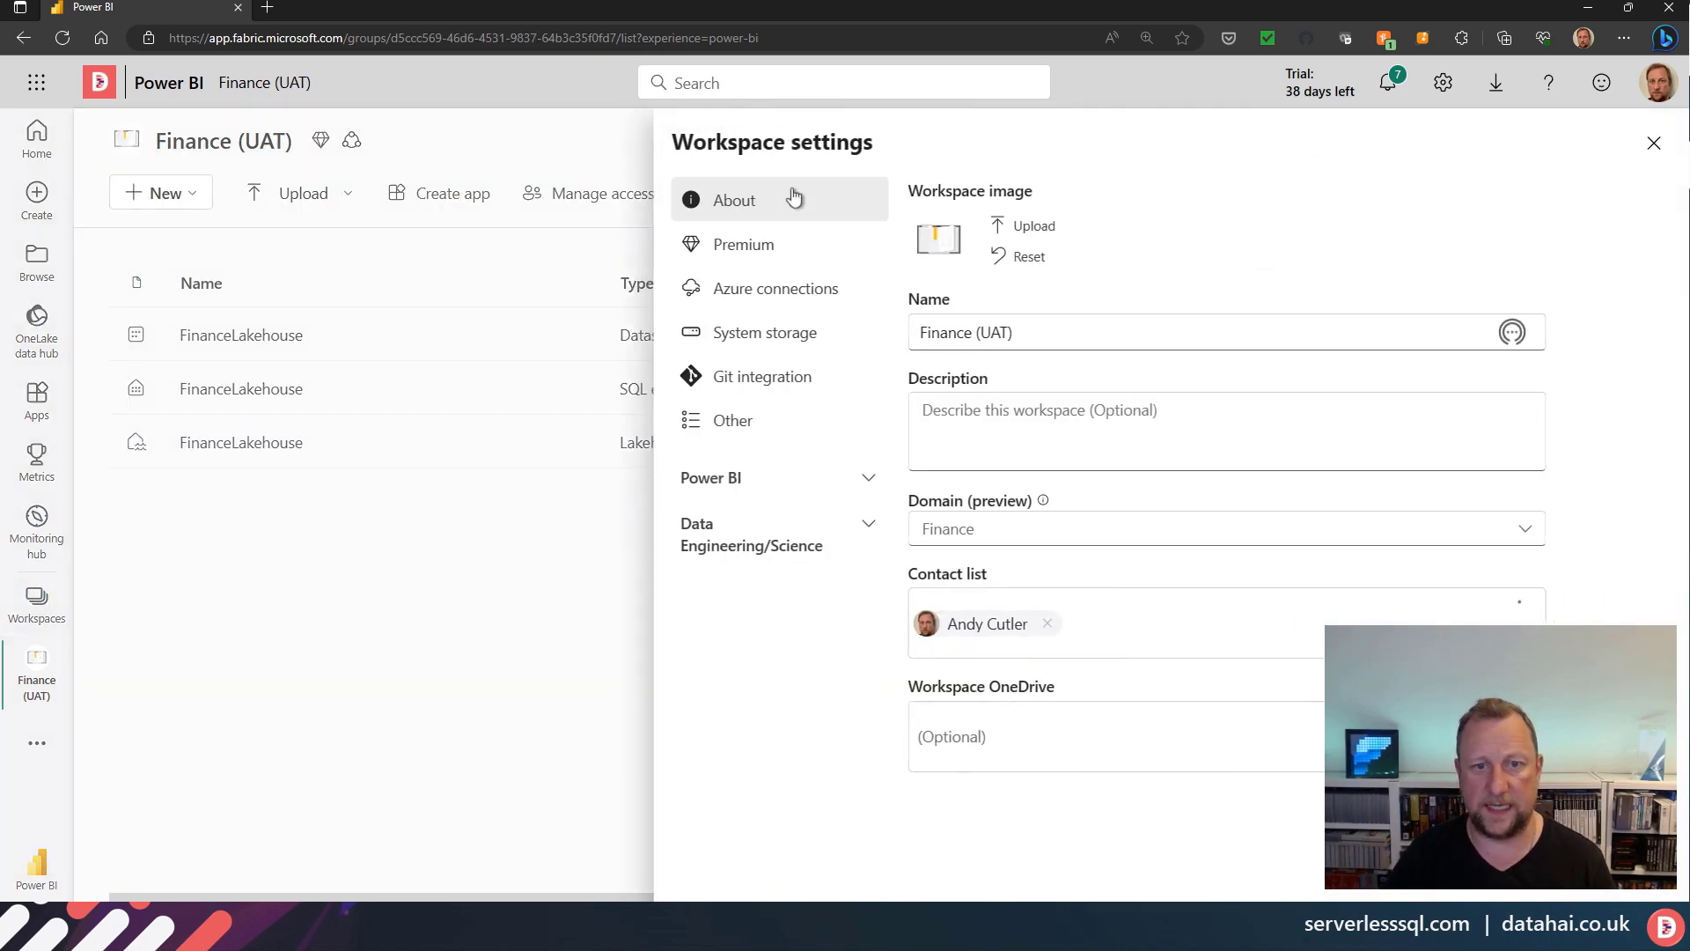
pyautogui.click(780, 257)
pyautogui.scroll(-1, 1148, 577)
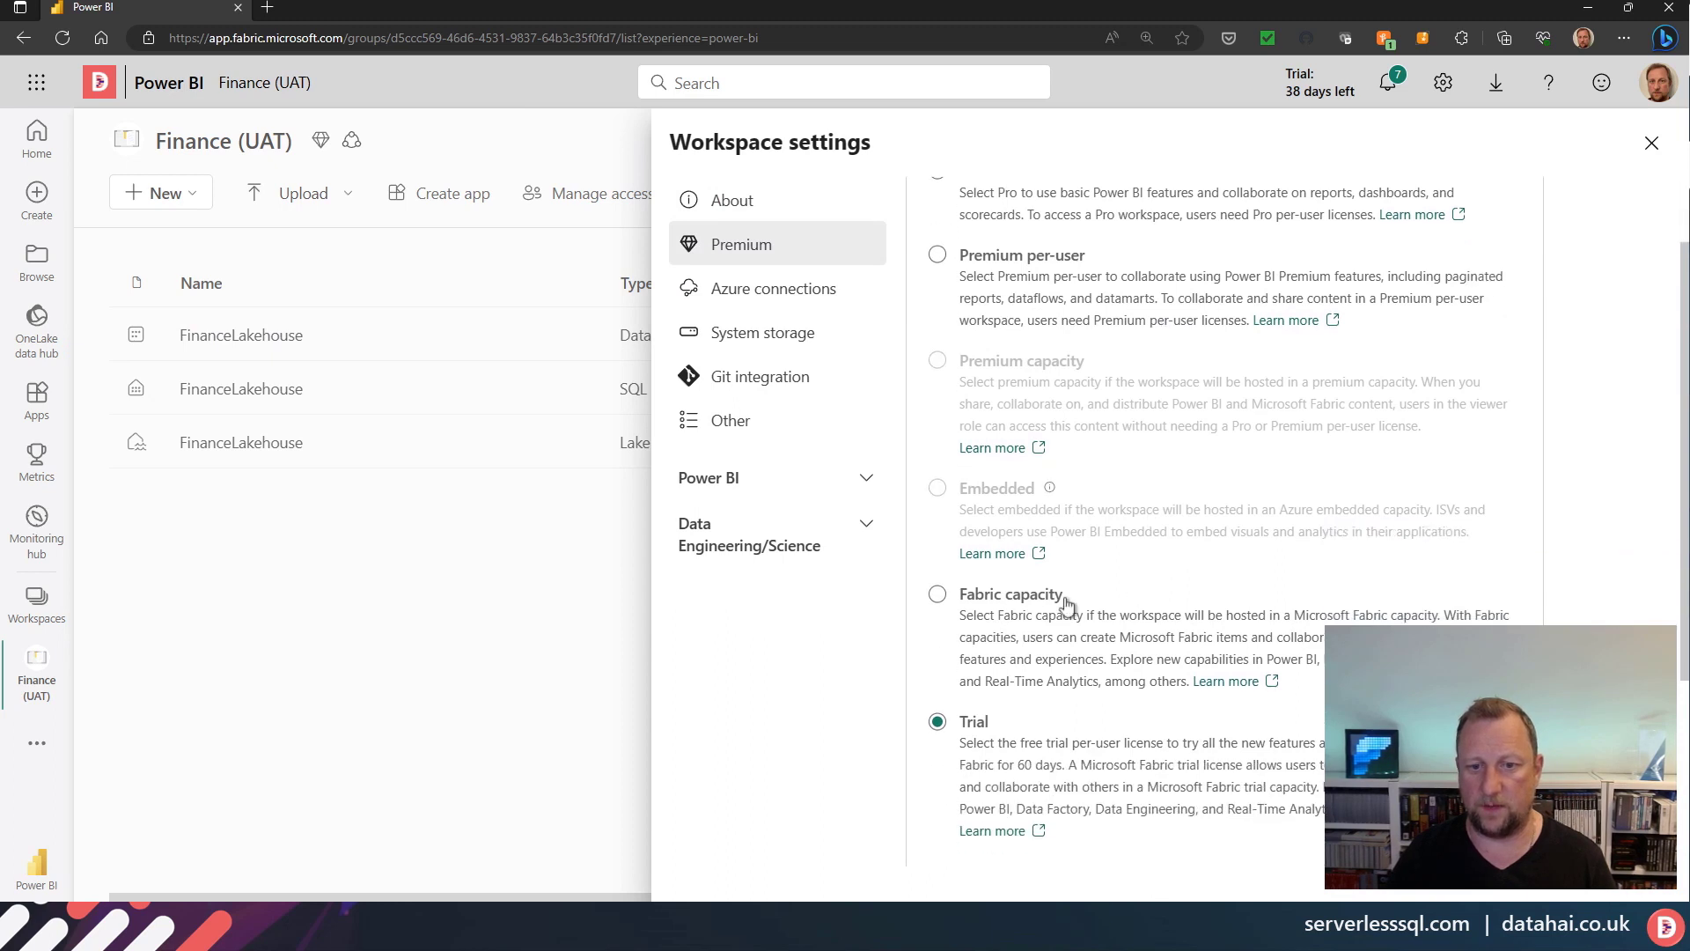
# - Set Finance (UAT) to Fabric capacity dhfabricone - UK South and apply
pyautogui.click(937, 594)
pyautogui.scroll(-3, 1268, 528)
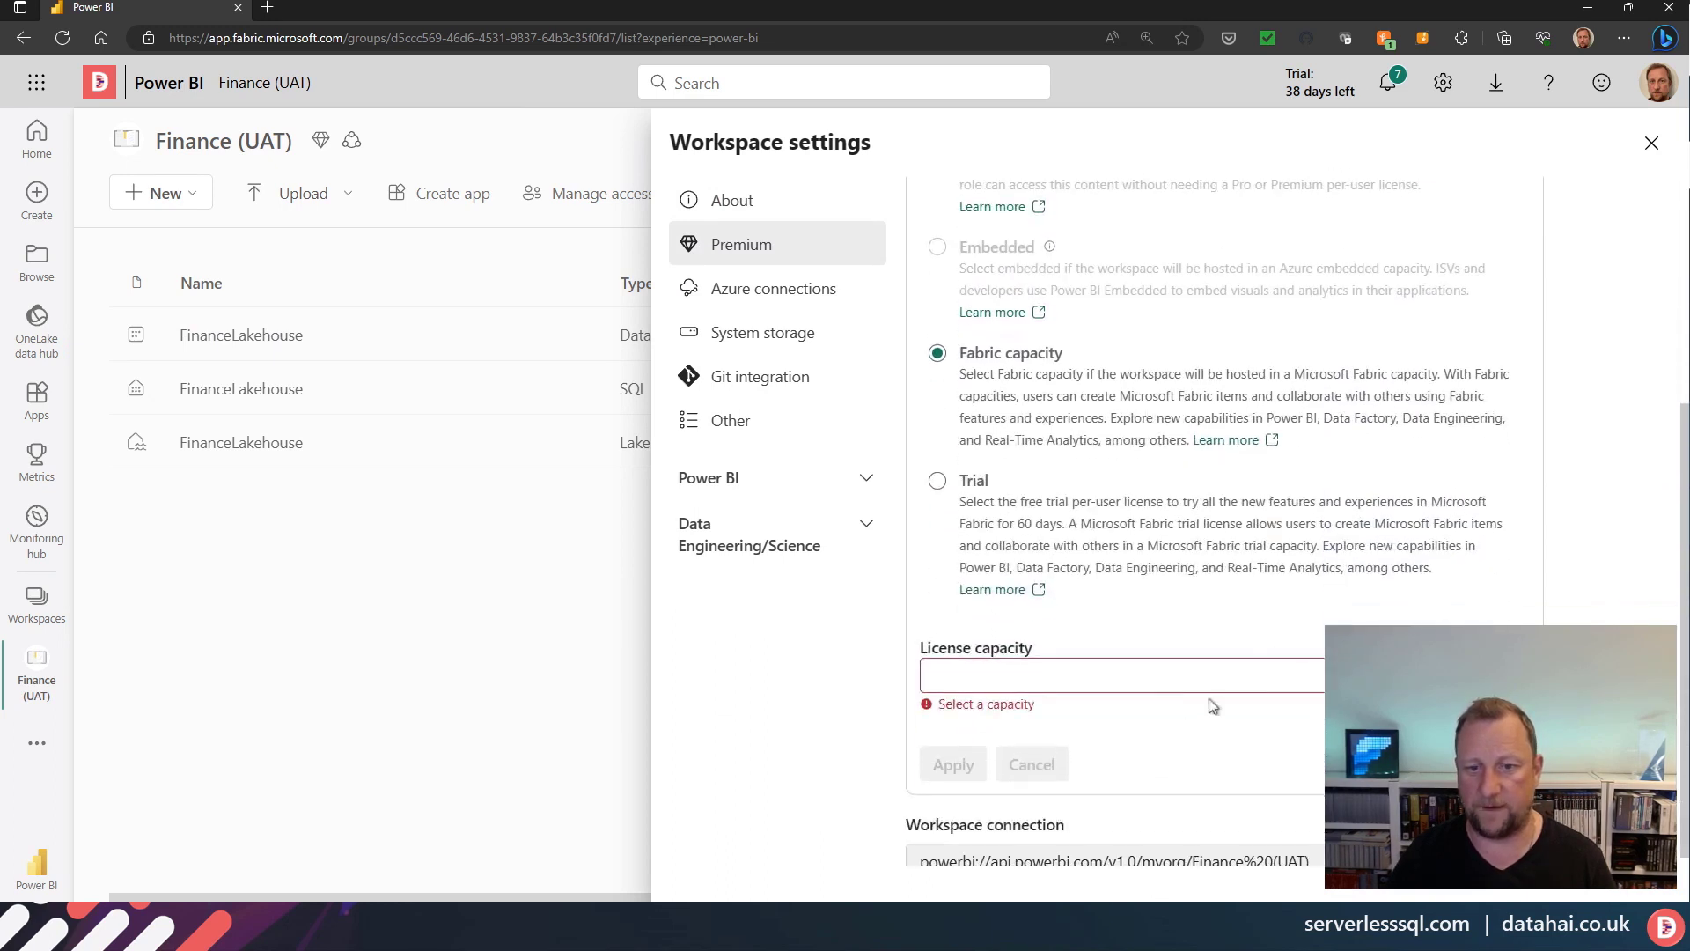
pyautogui.click(1163, 680)
pyautogui.click(1096, 694)
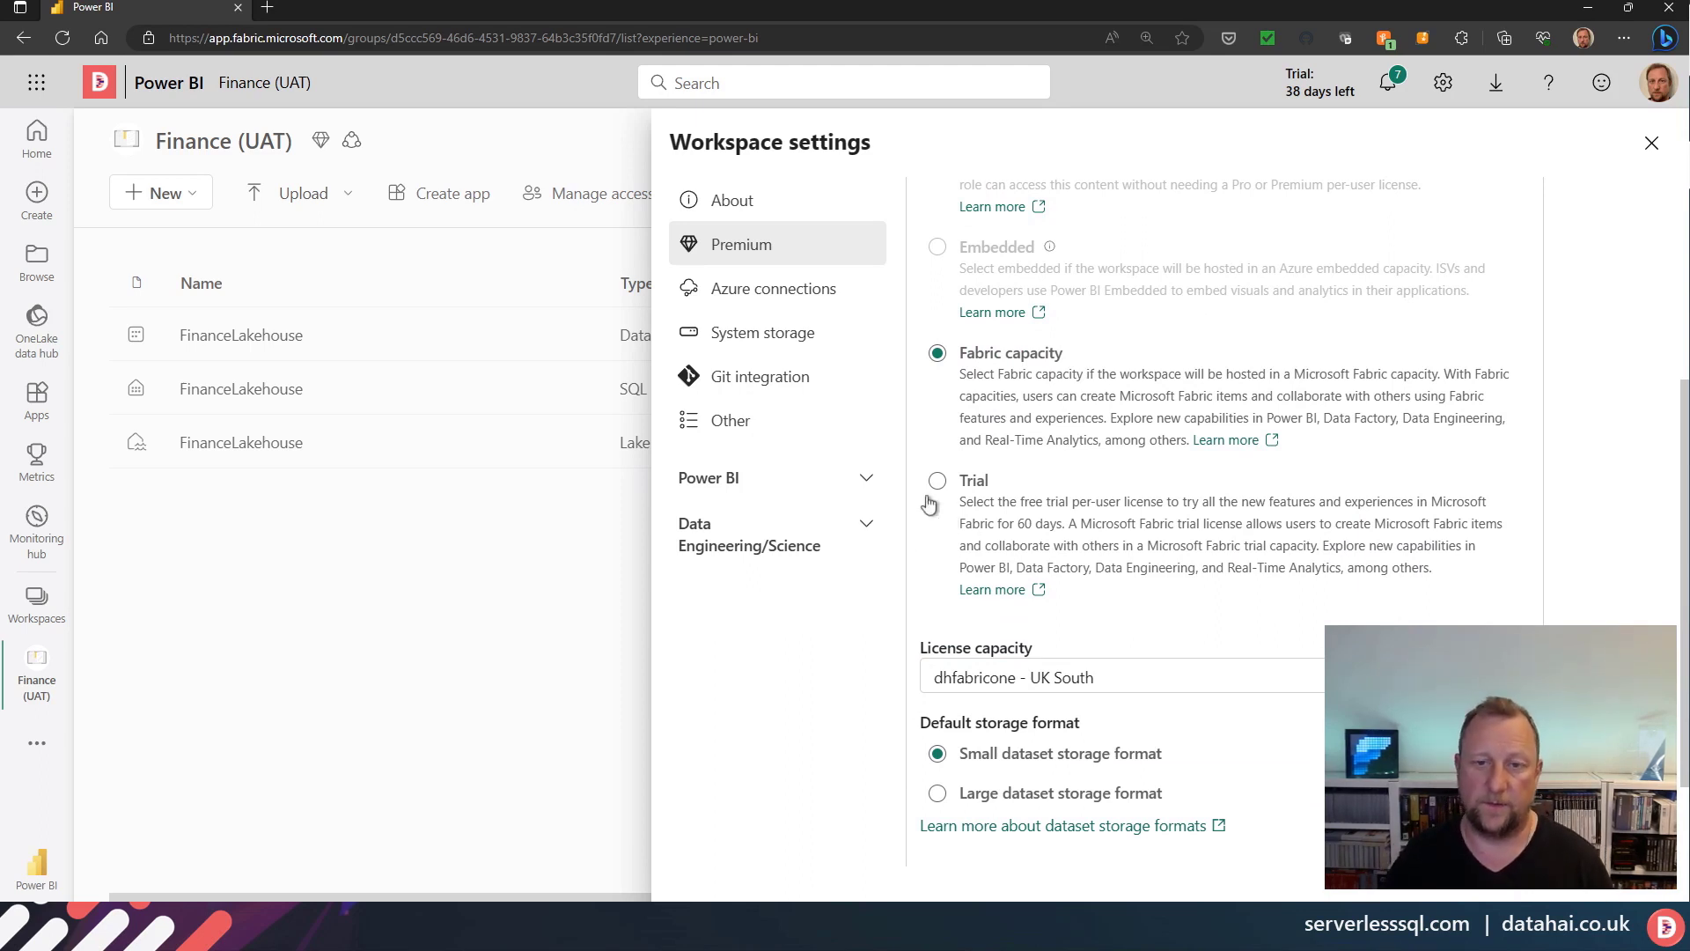
pyautogui.scroll(-2, 948, 521)
pyautogui.click(945, 757)
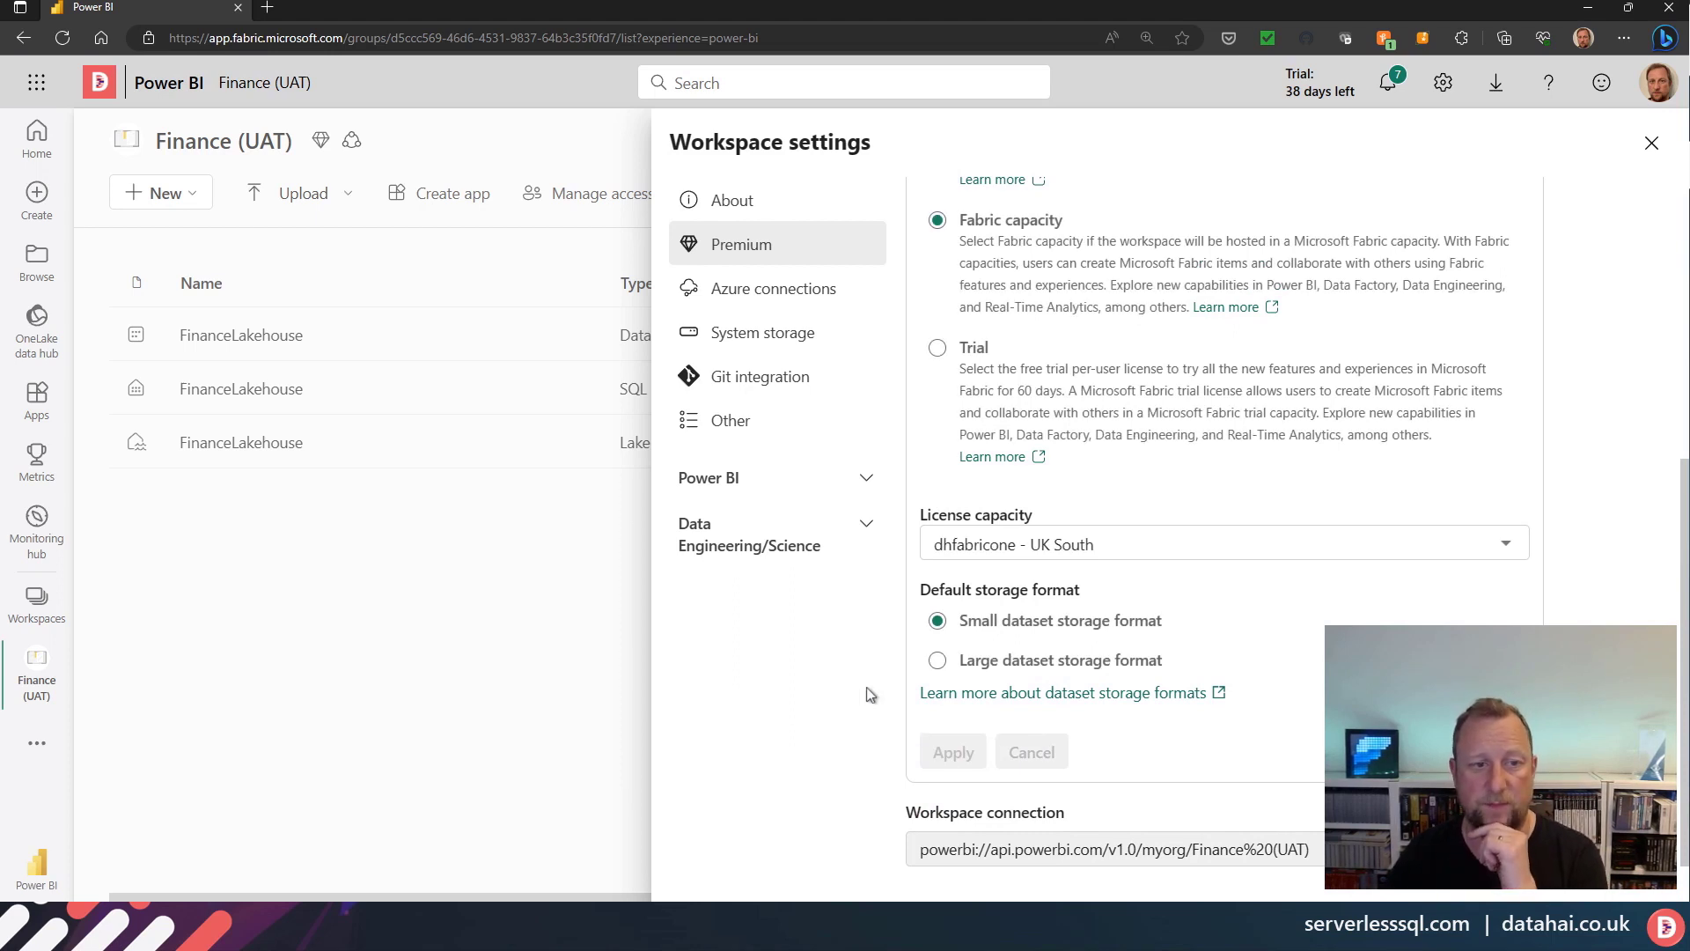
pyautogui.click(501, 637)
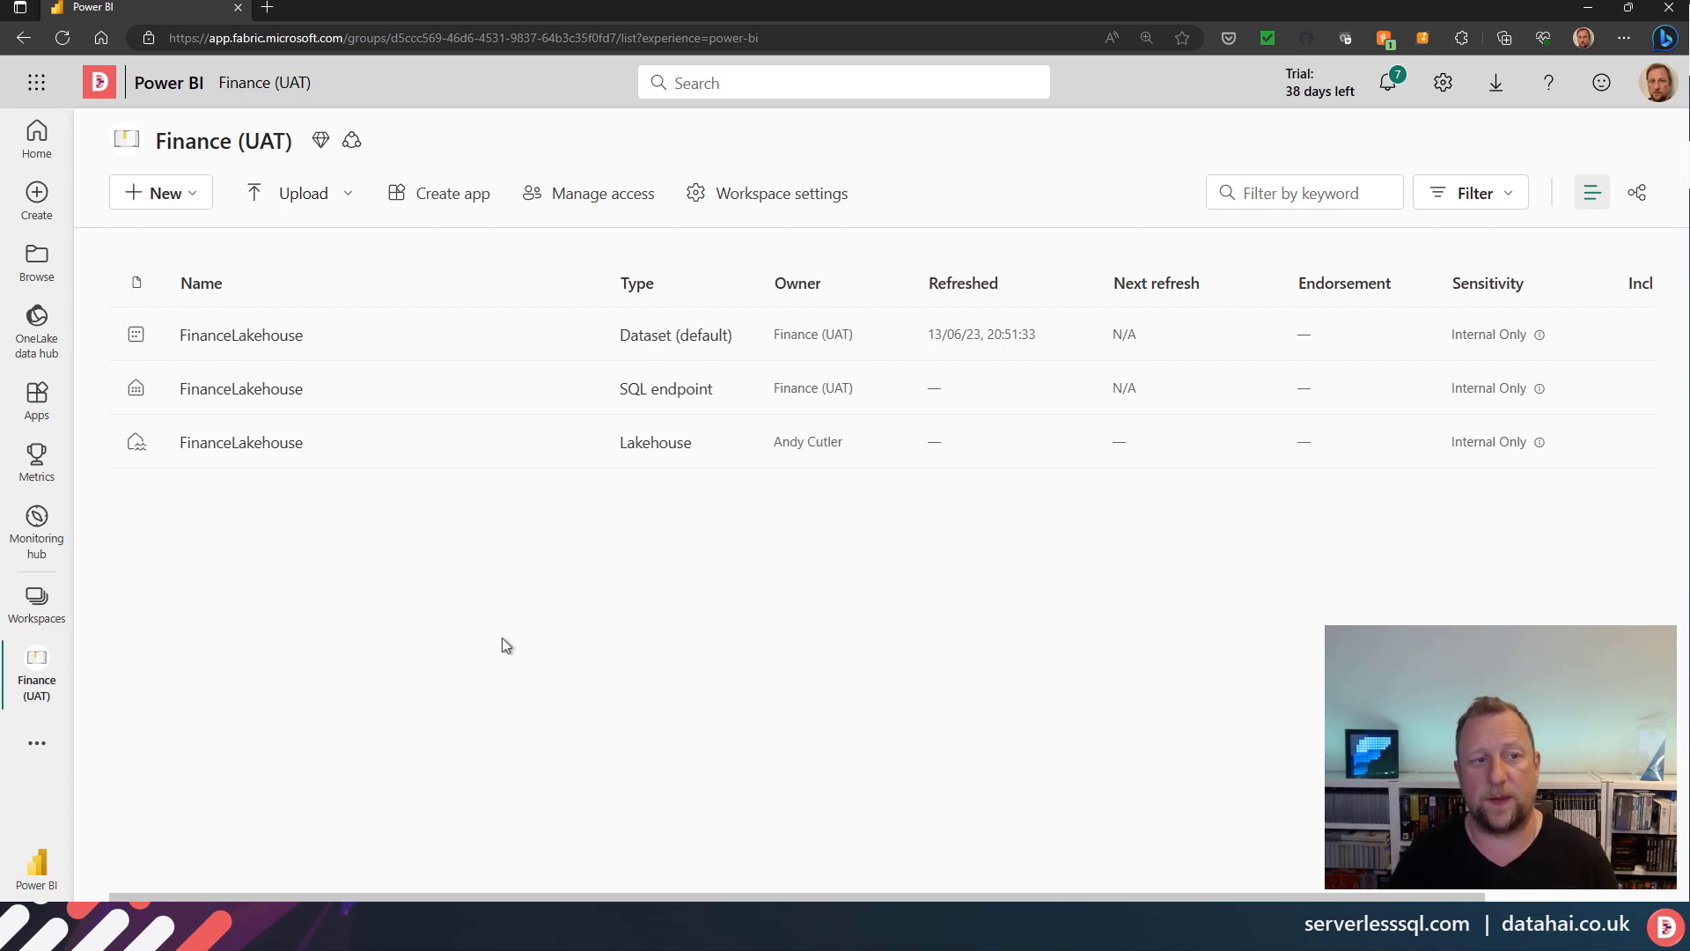
# - Reopen the OneLake data hub, keeping the Marketing domain filter with its three MarketingLakehouse items
pyautogui.click(36, 333)
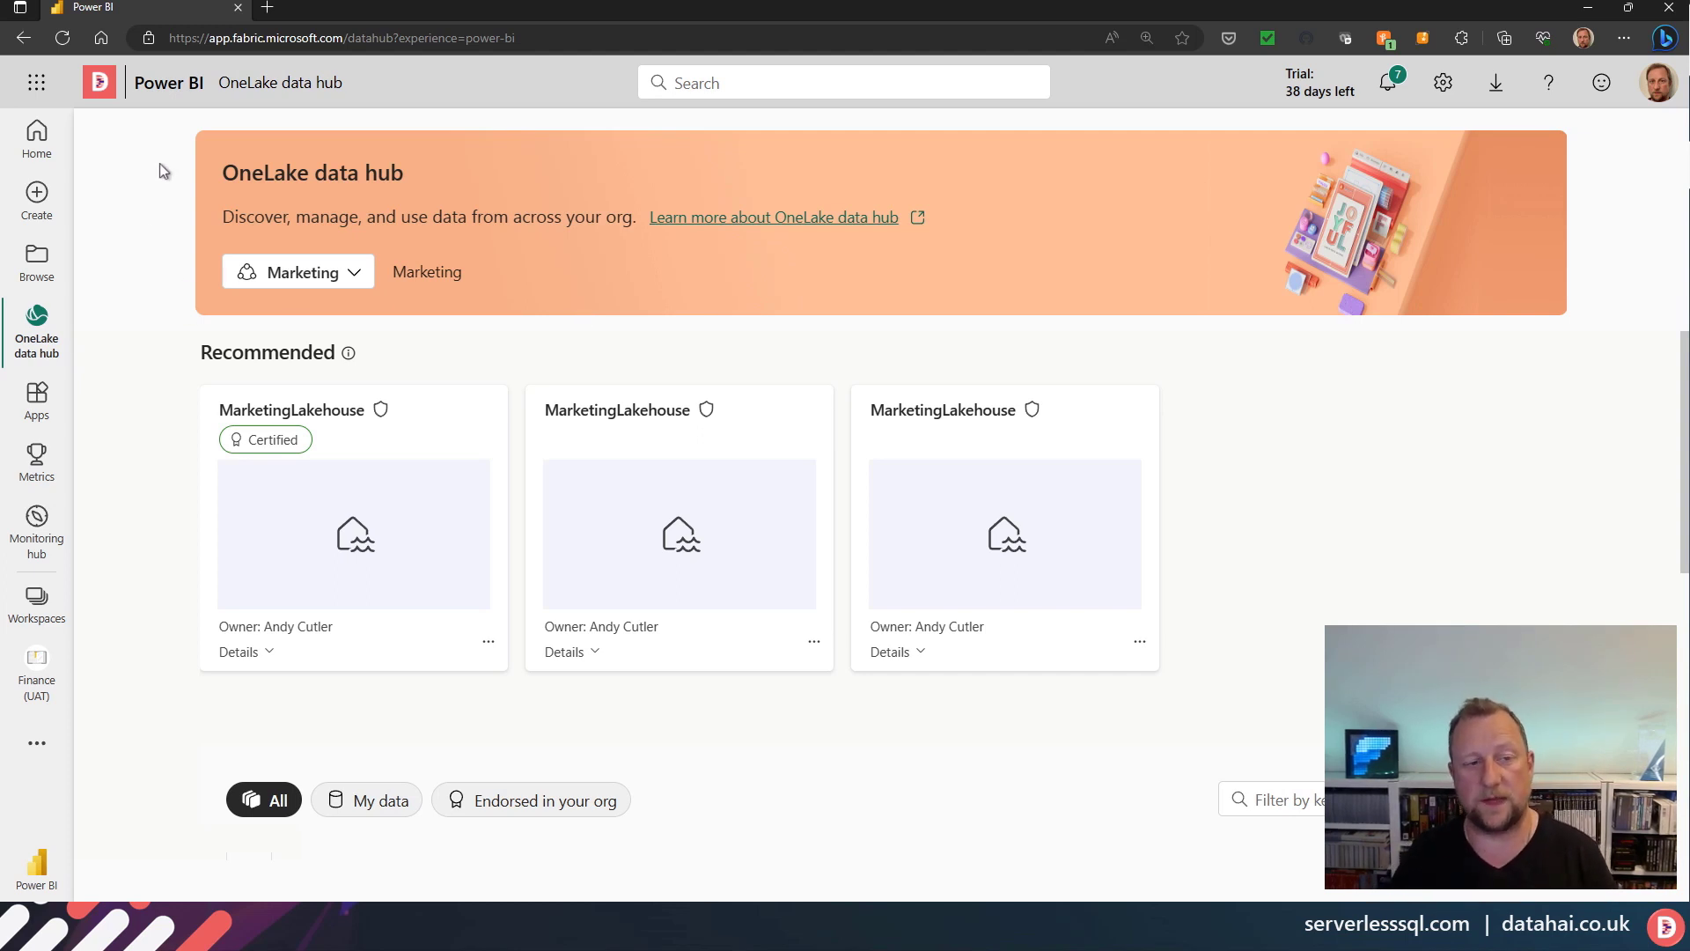
pyautogui.click(309, 272)
pyautogui.click(136, 209)
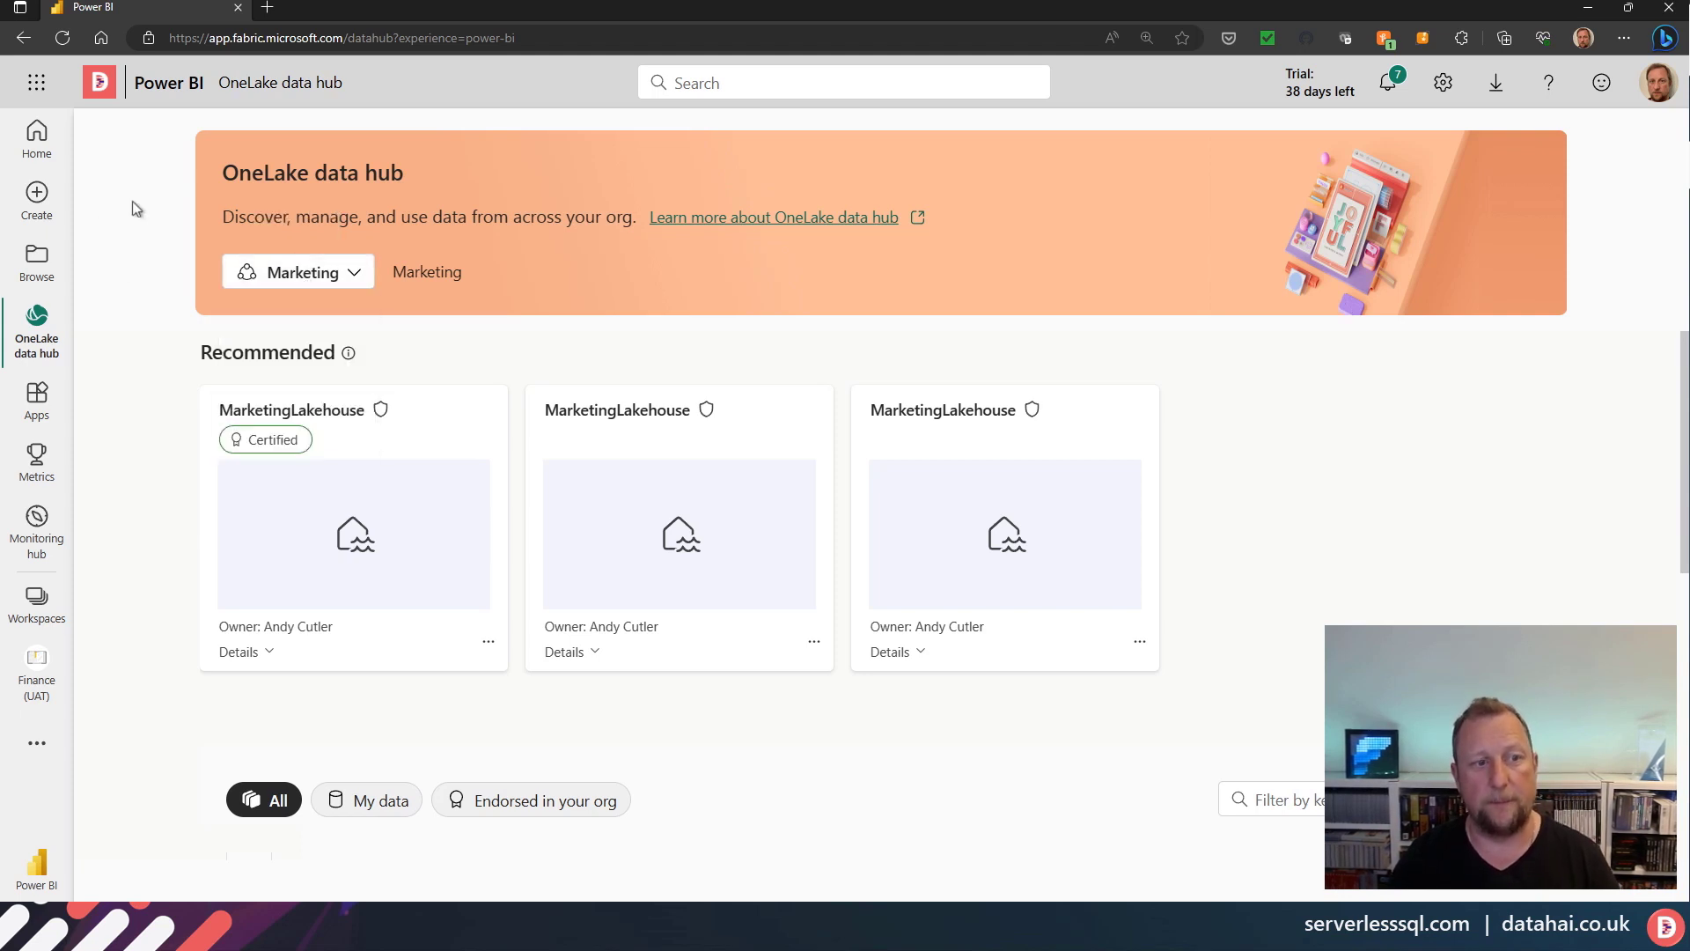